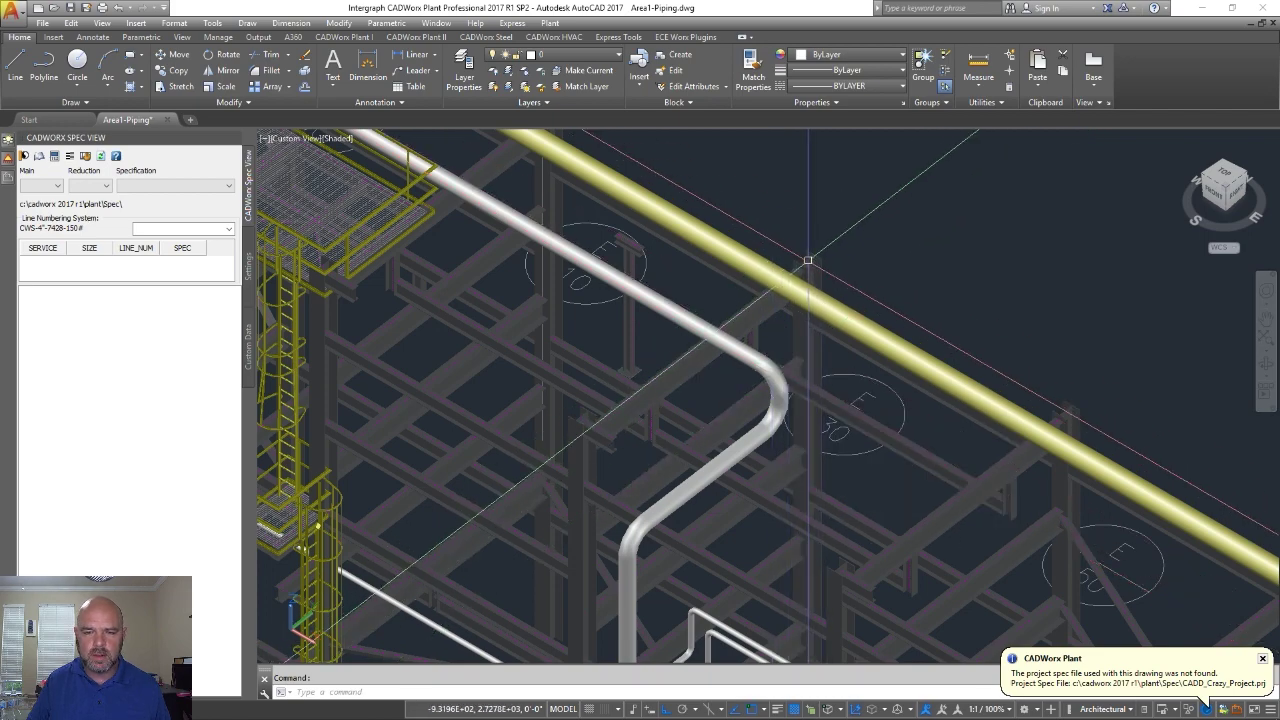
Open the 12" elbow's Isogen data and toggle Reference Dimensions off and back on.
double_click(779, 378)
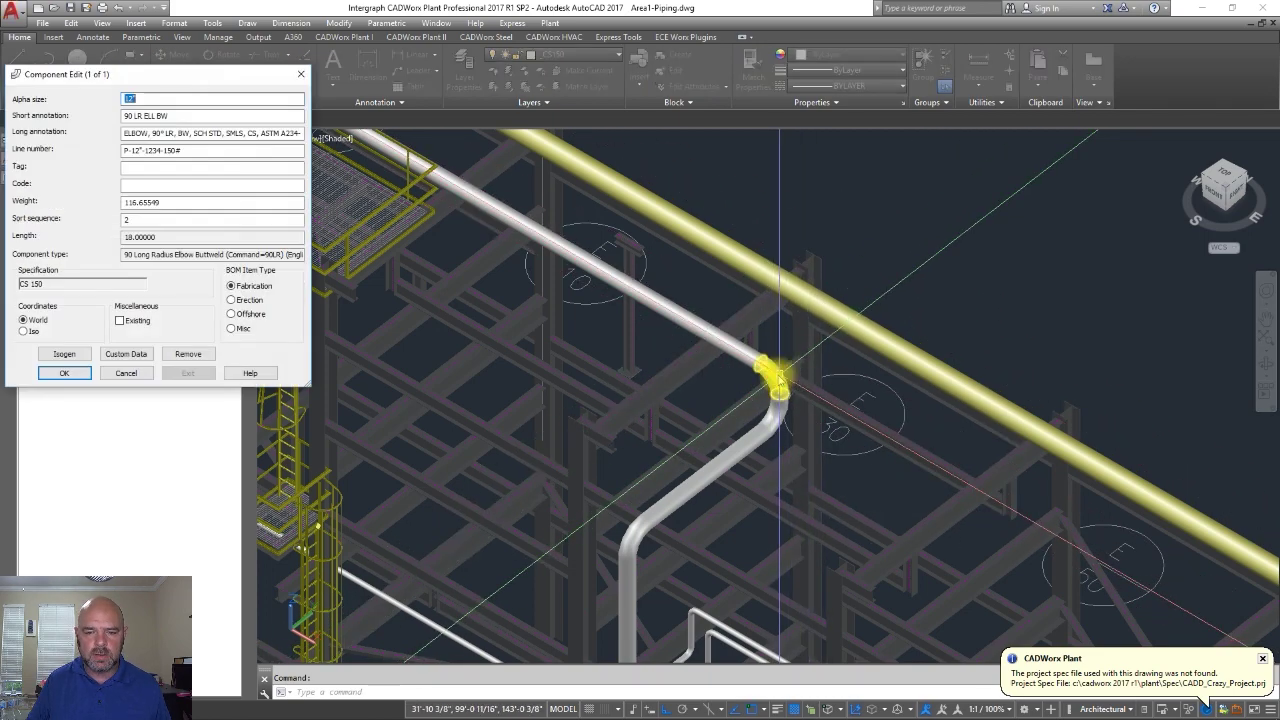
left_click(70, 354)
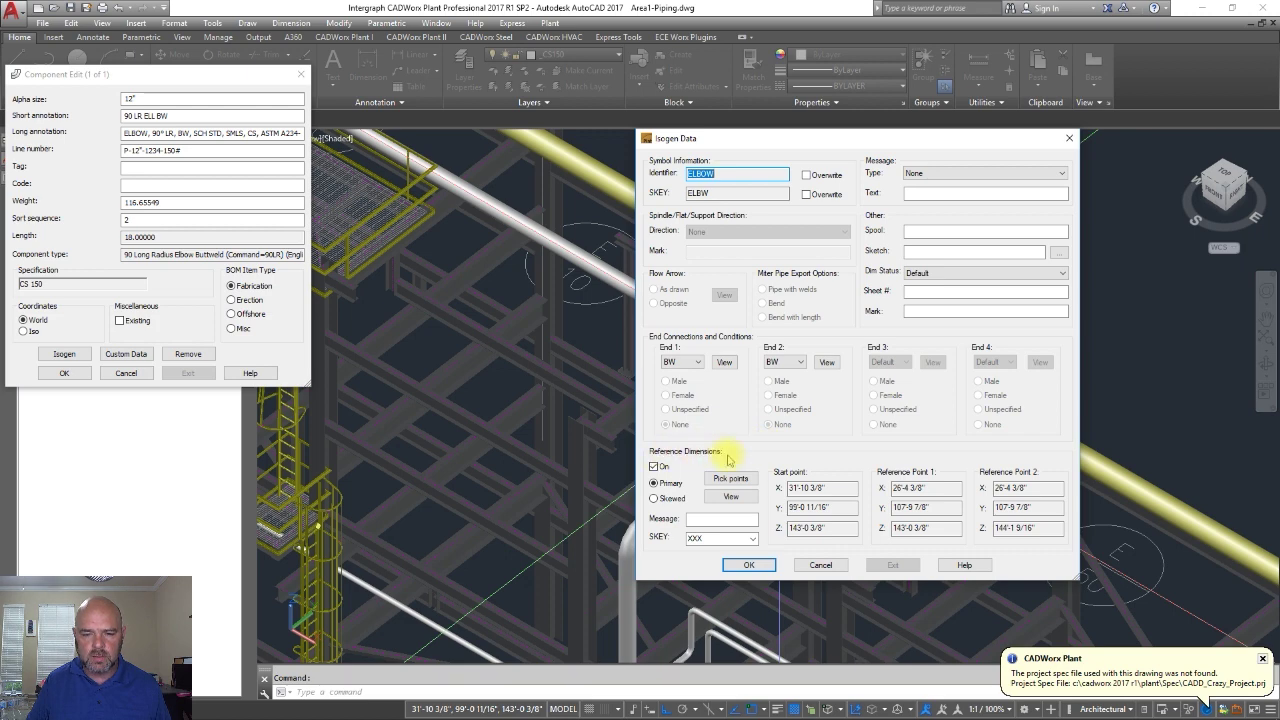
left_click(654, 466)
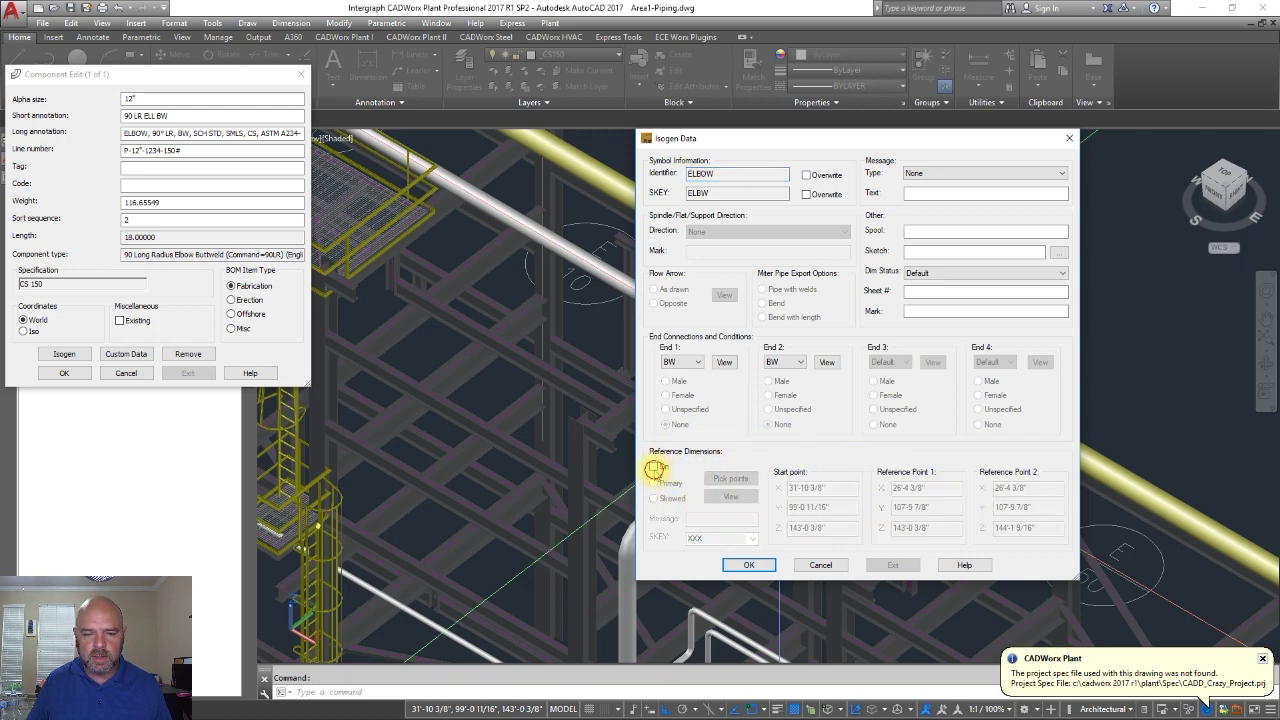
left_click(654, 466)
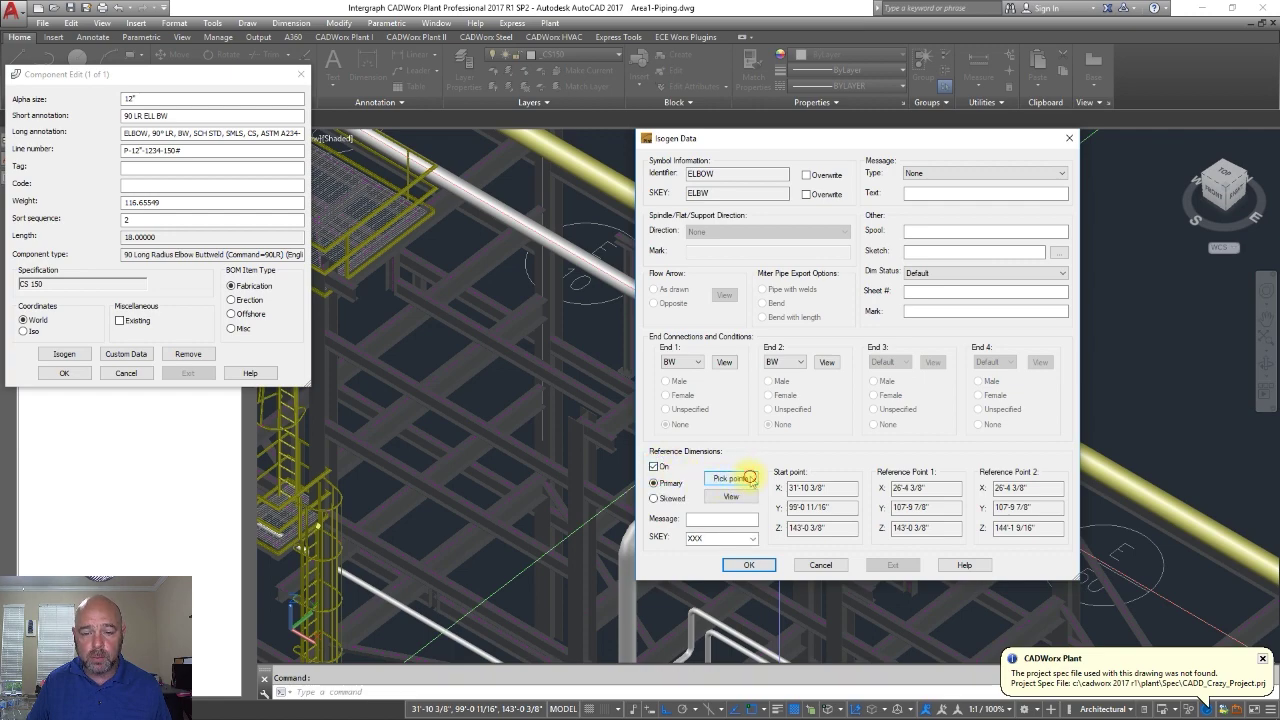
left_click(749, 478)
Pick the two reference dimension points at column B-2.
scroll(820, 285, "up", 5)
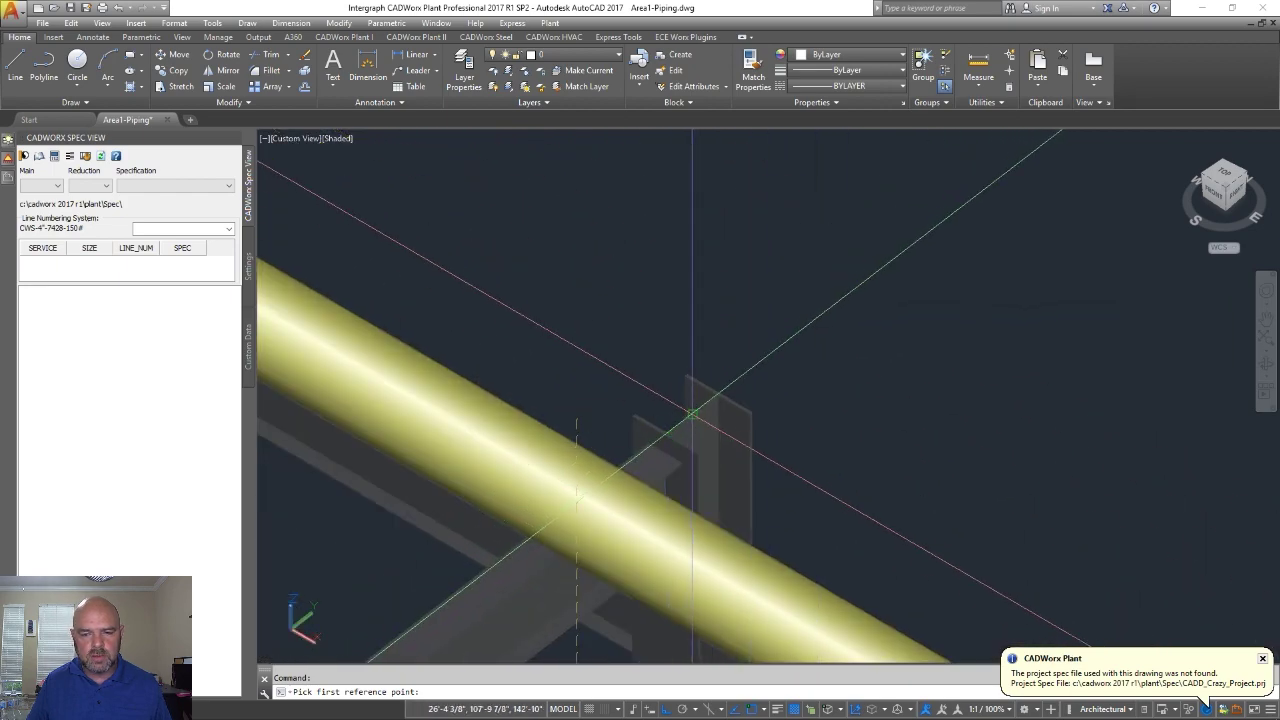
left_click(692, 412)
scroll(700, 380, "down", 3)
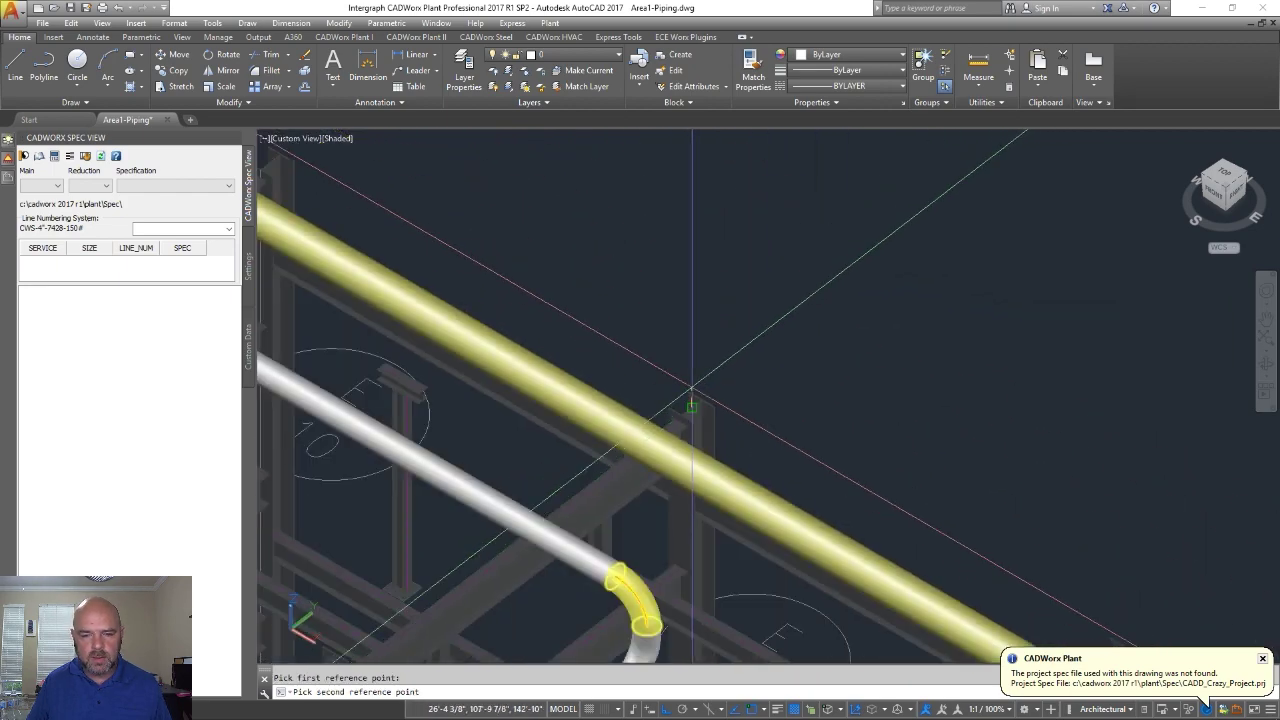
left_click(712, 330)
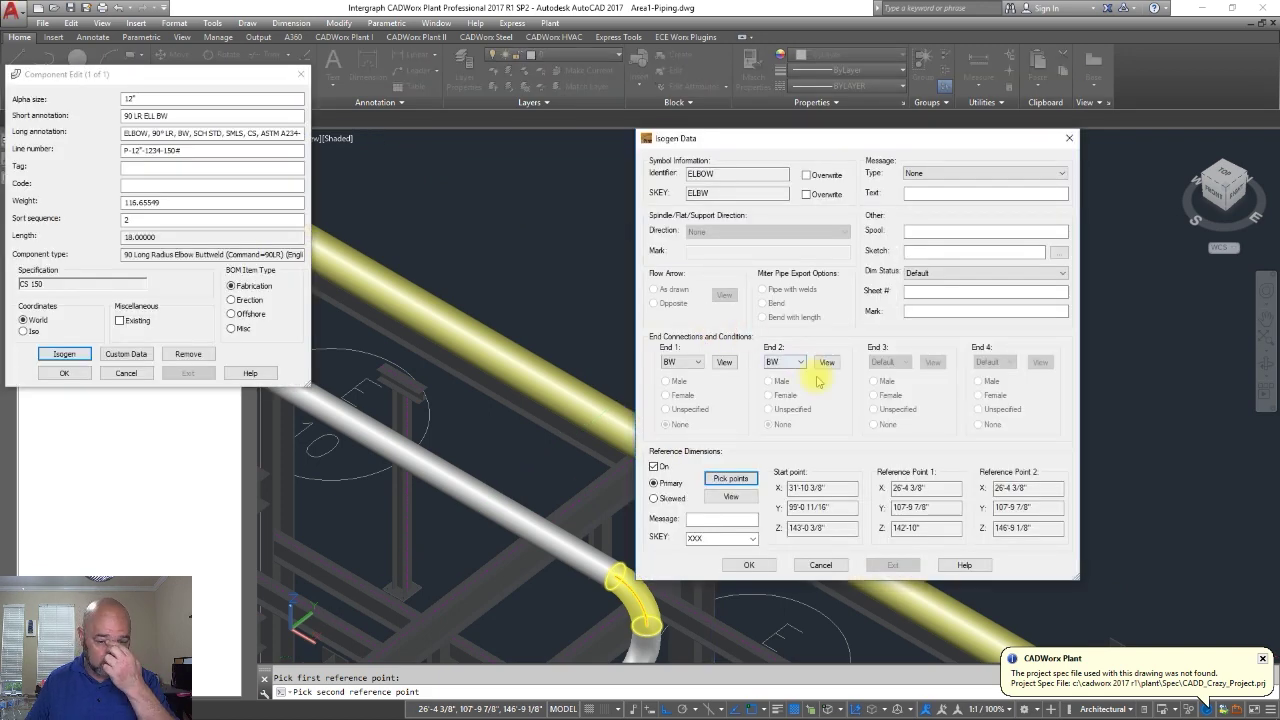
Set the reference dimension message to B-2 and the SKEY to VST.
left_click(717, 519)
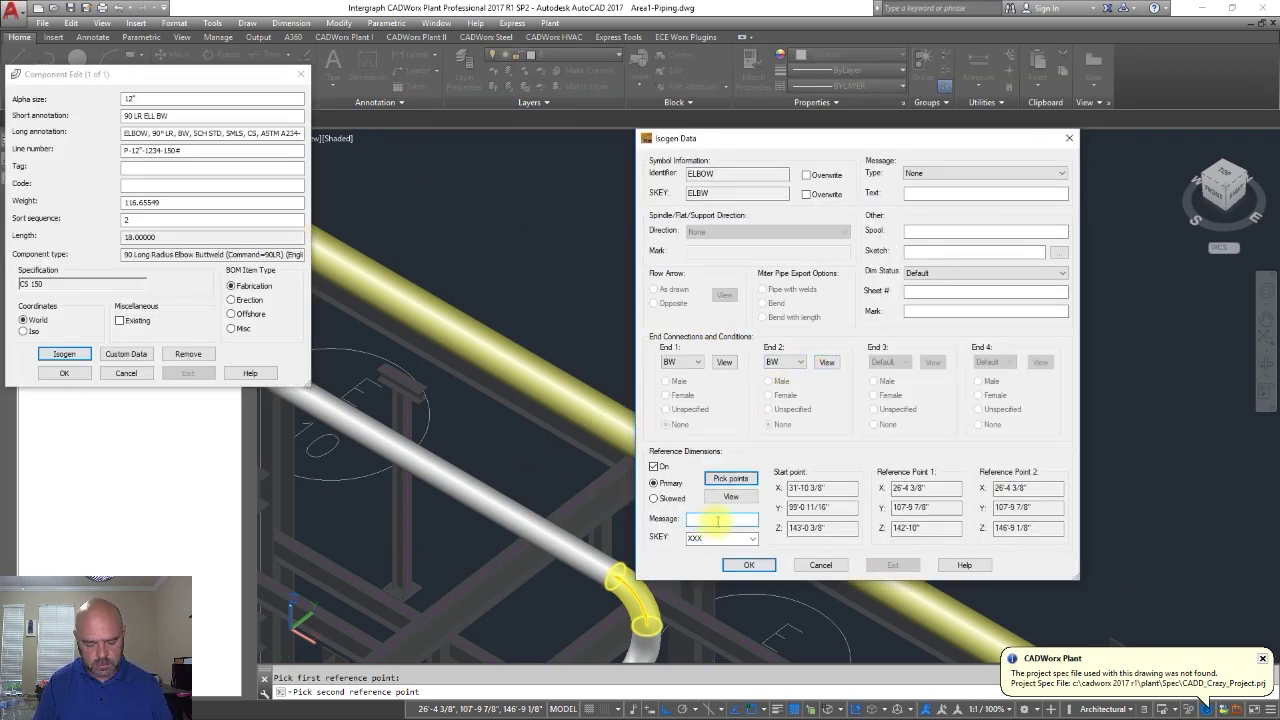
type("B-2")
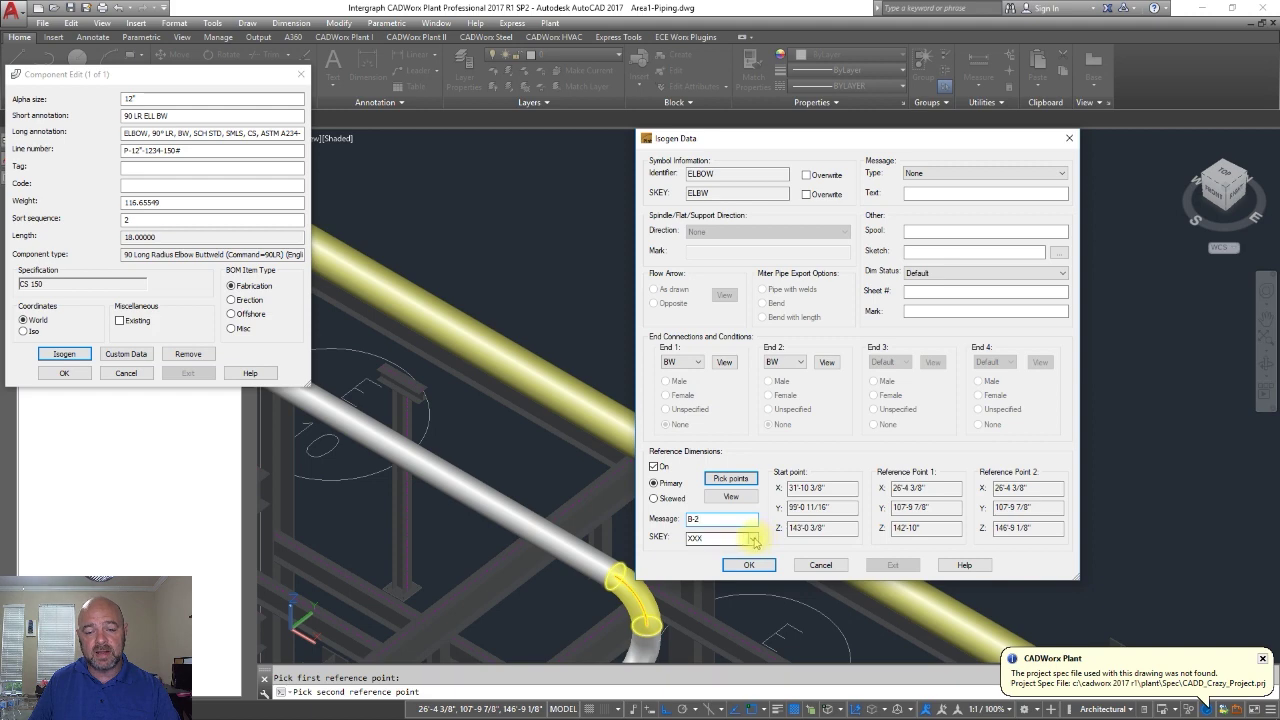
left_click(754, 539)
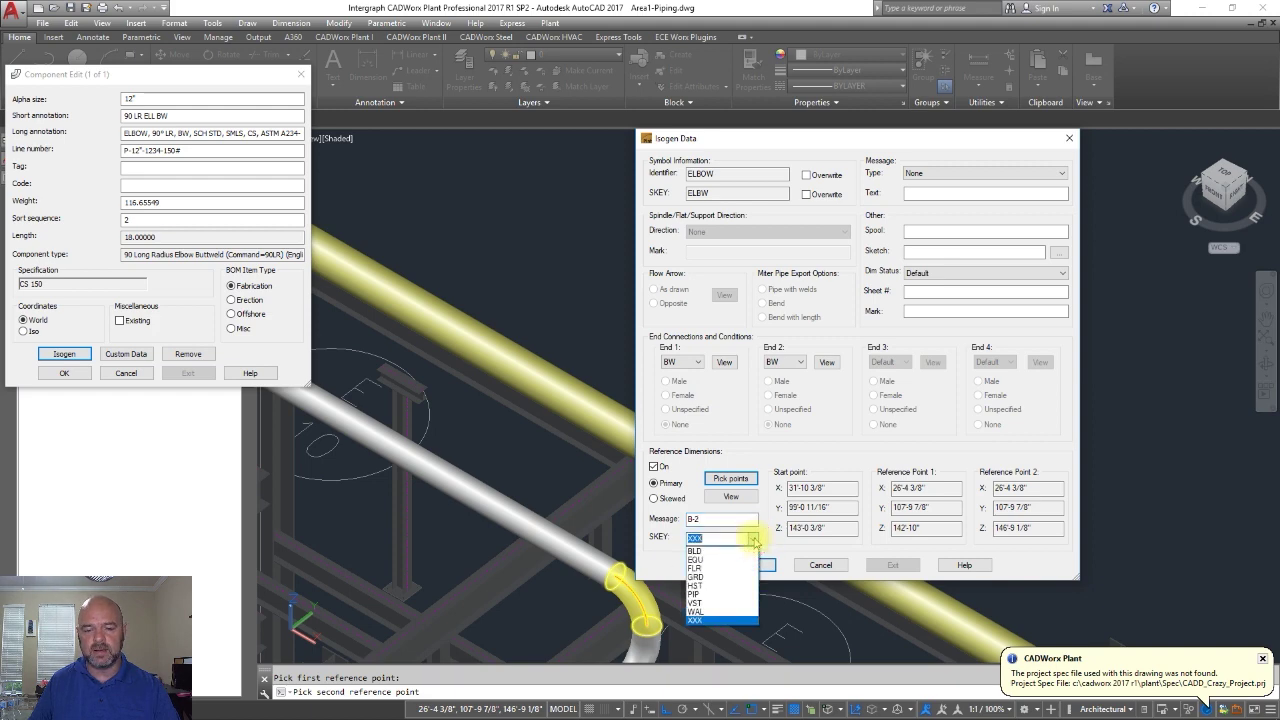
left_click(700, 604)
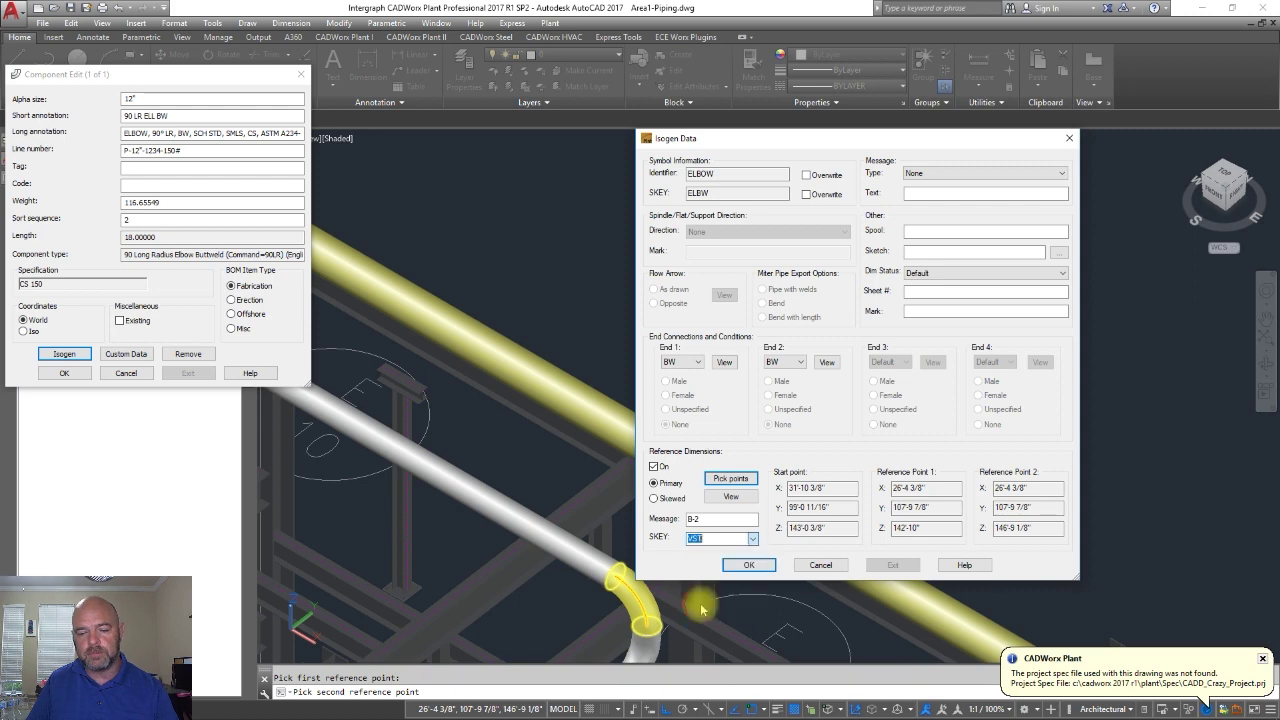
left_click(747, 566)
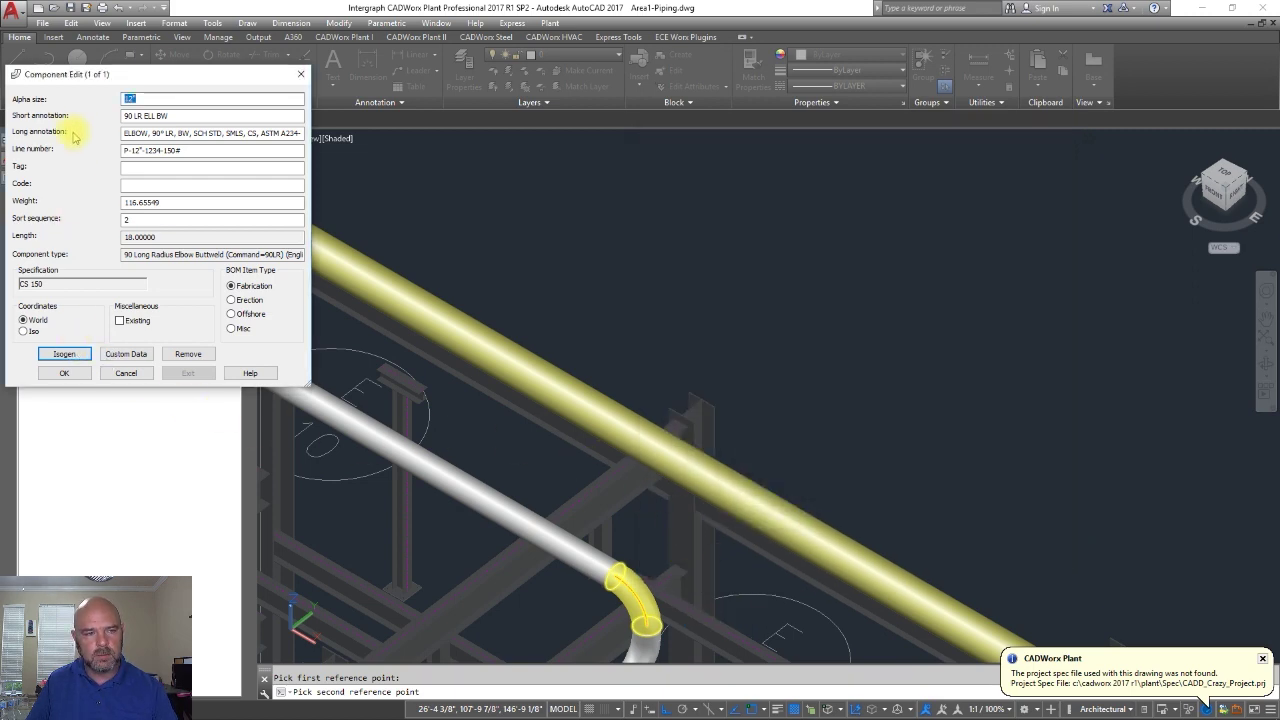
Confirm the elbow's component changes and switch to the generated isometric drawing.
left_click_drag(86, 72, 296, 99)
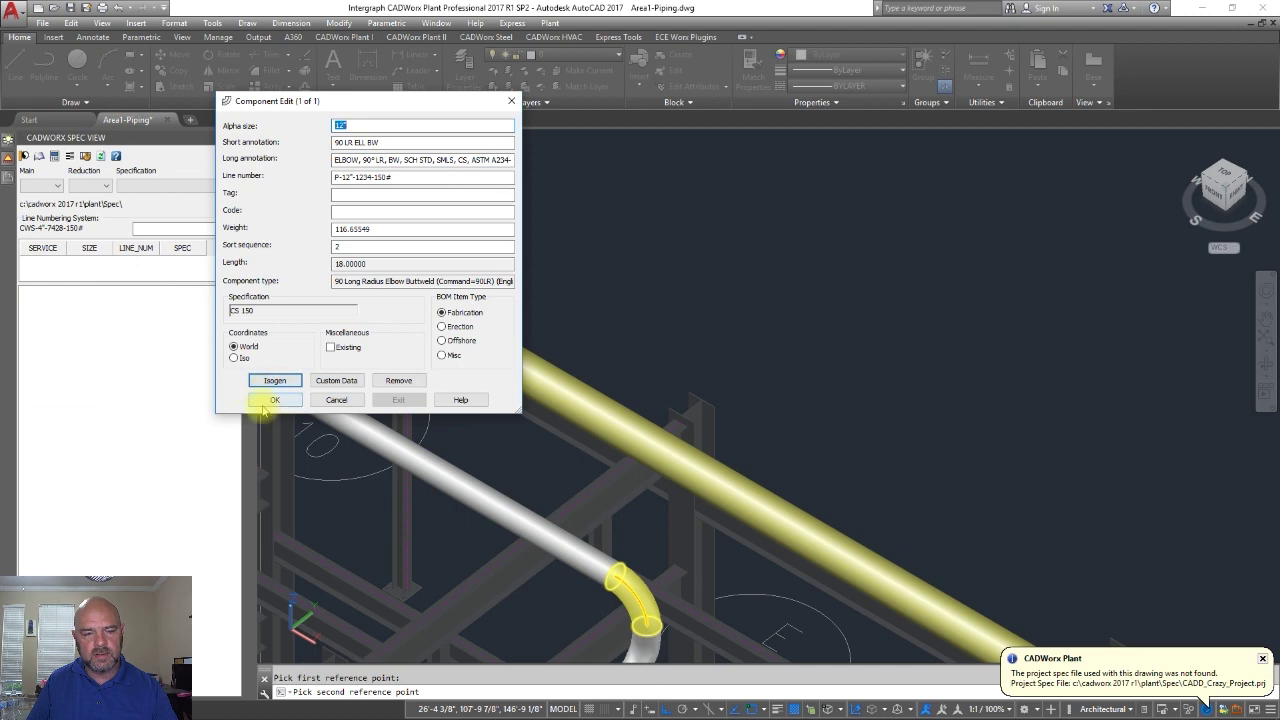
left_click(265, 404)
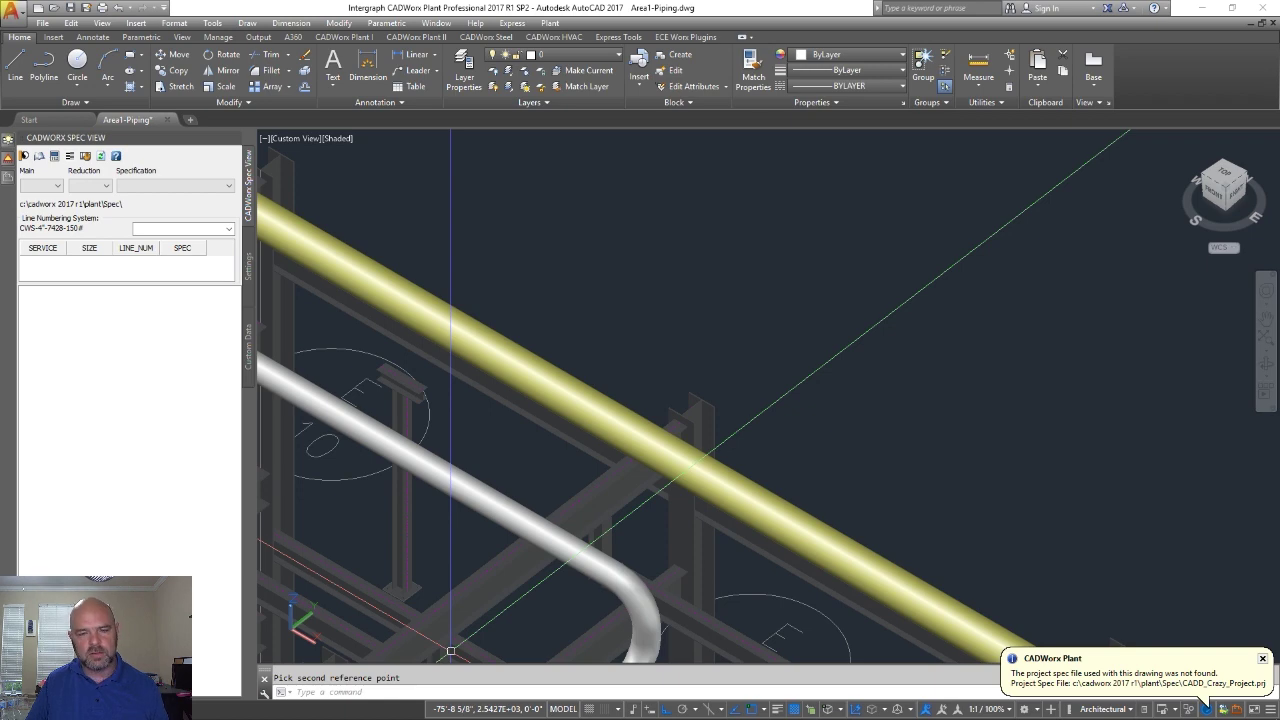
key("alt+Tab")
key("Tab")
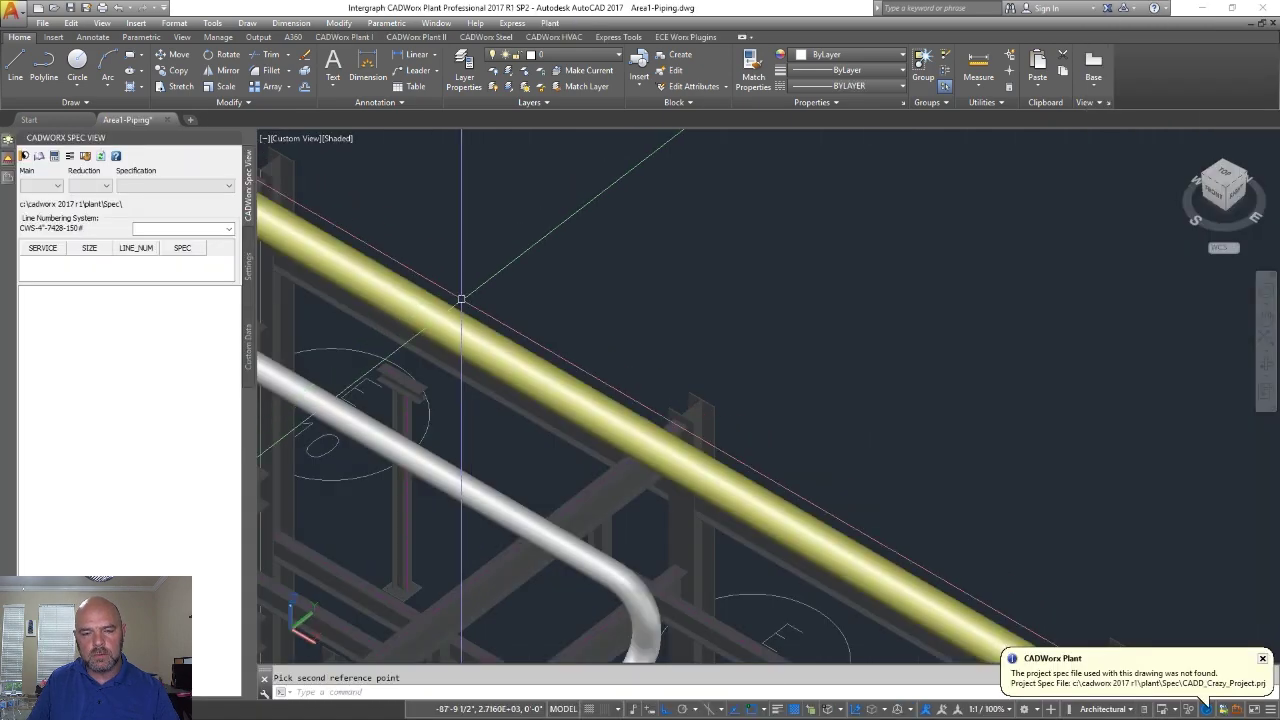
Pan the Area1-Piping 3D model view slightly around the elbow.
middle_click_drag(478, 238, 506, 175)
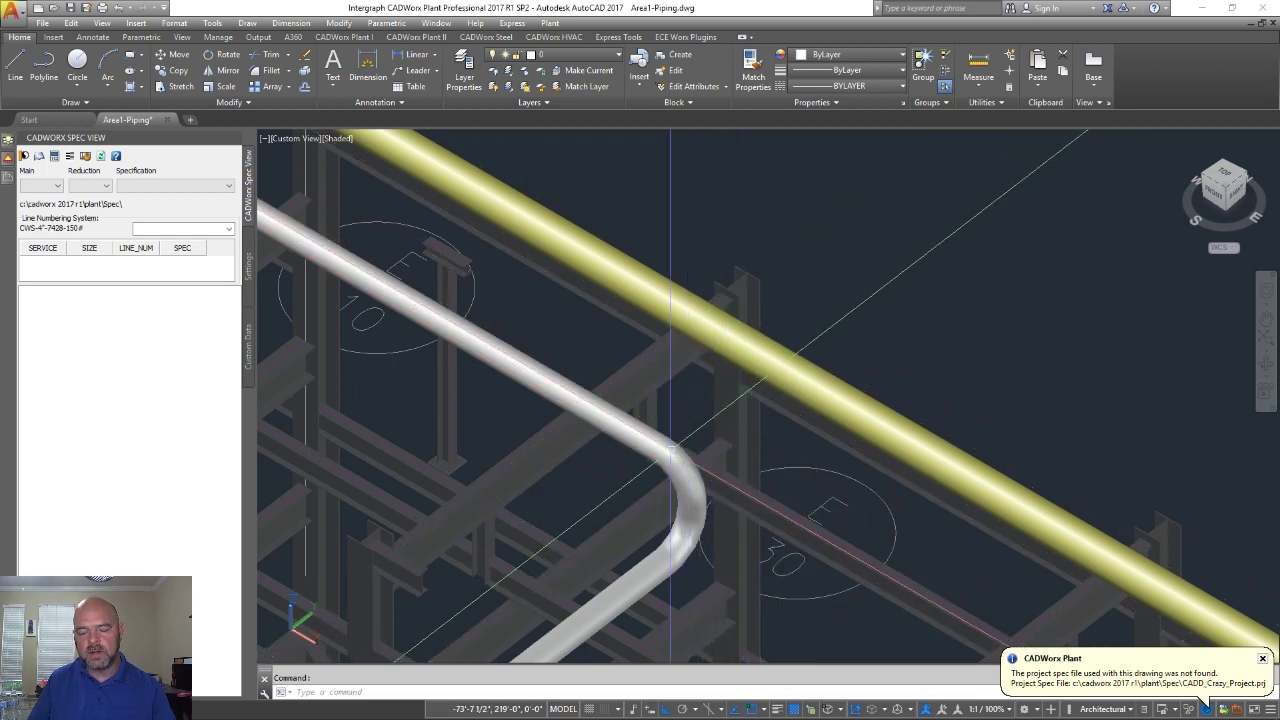
Start a guide line at the elbow's endpoint, taking the next point's Y from the column via .Y filter.
mouse_move(670, 447)
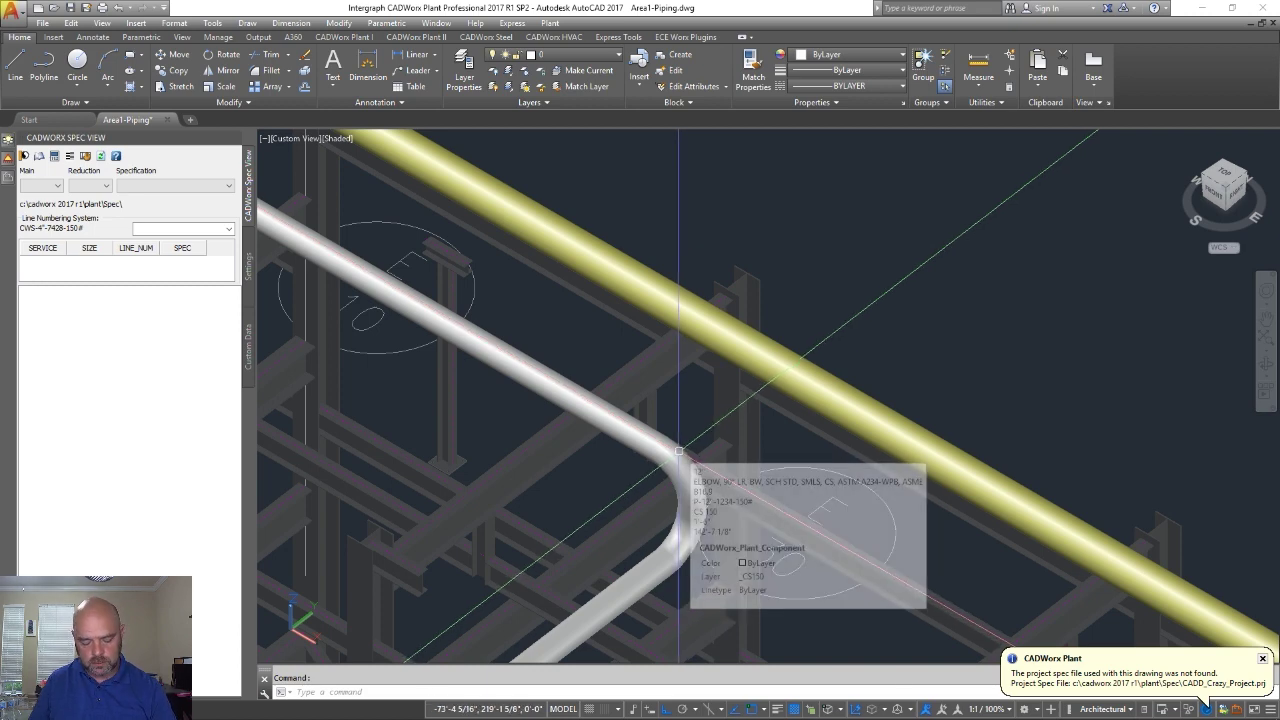
type("L")
key("Return")
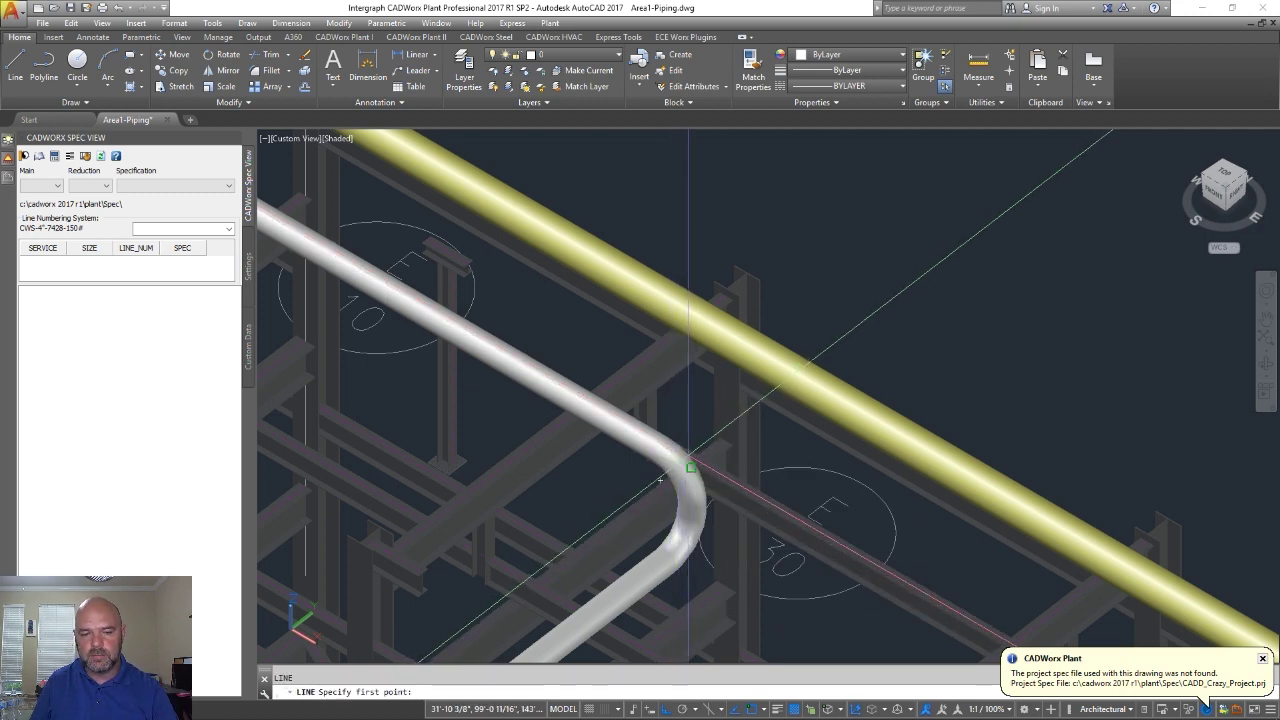
left_click(690, 467)
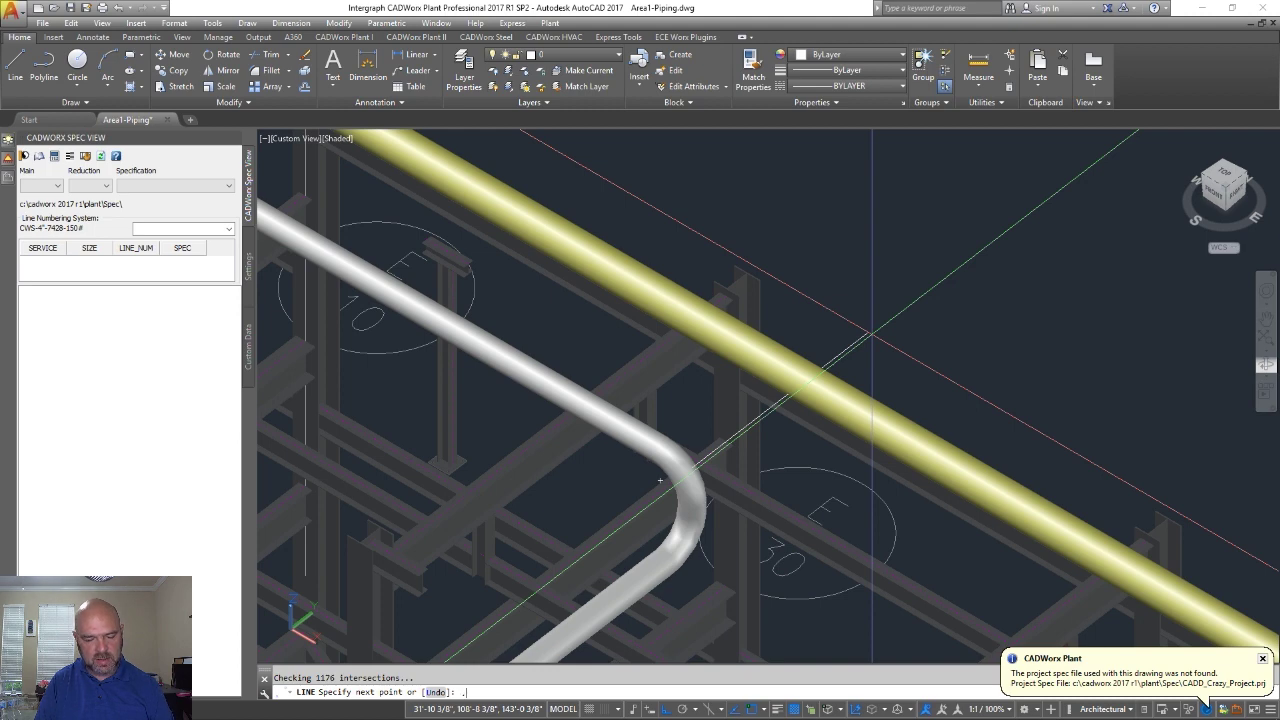
key("Return")
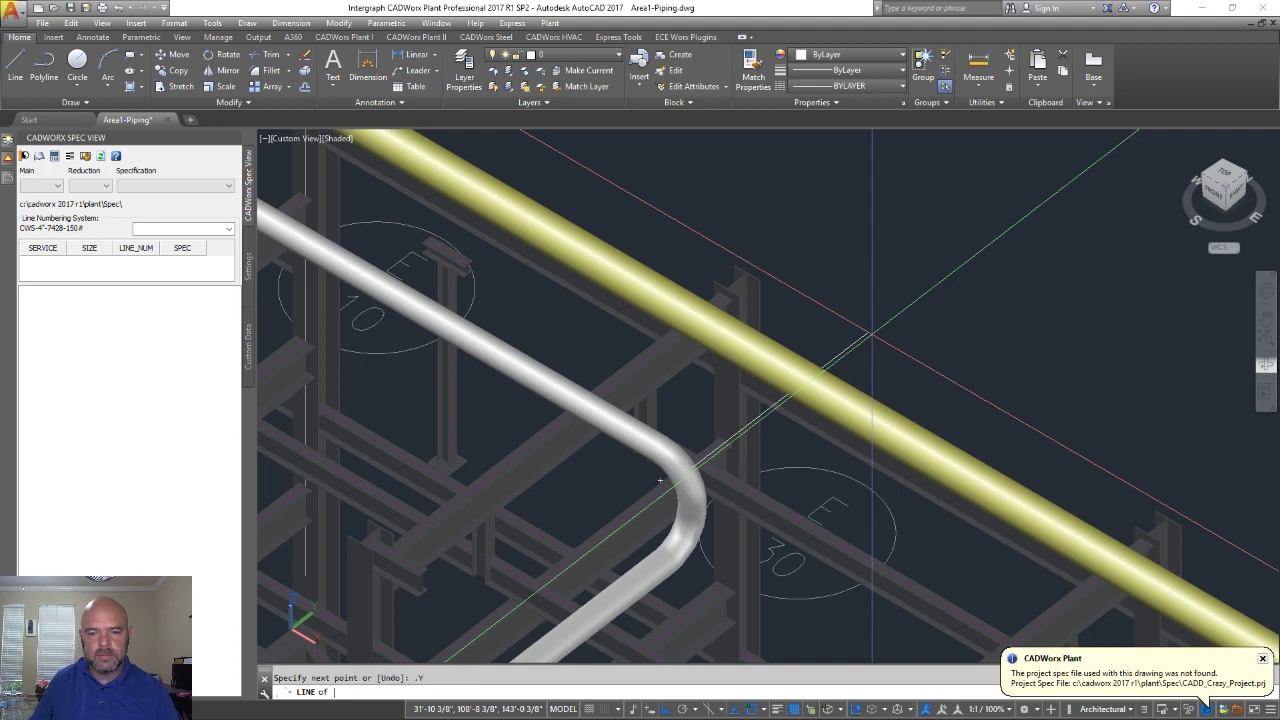
scroll(749, 300, "up", 5)
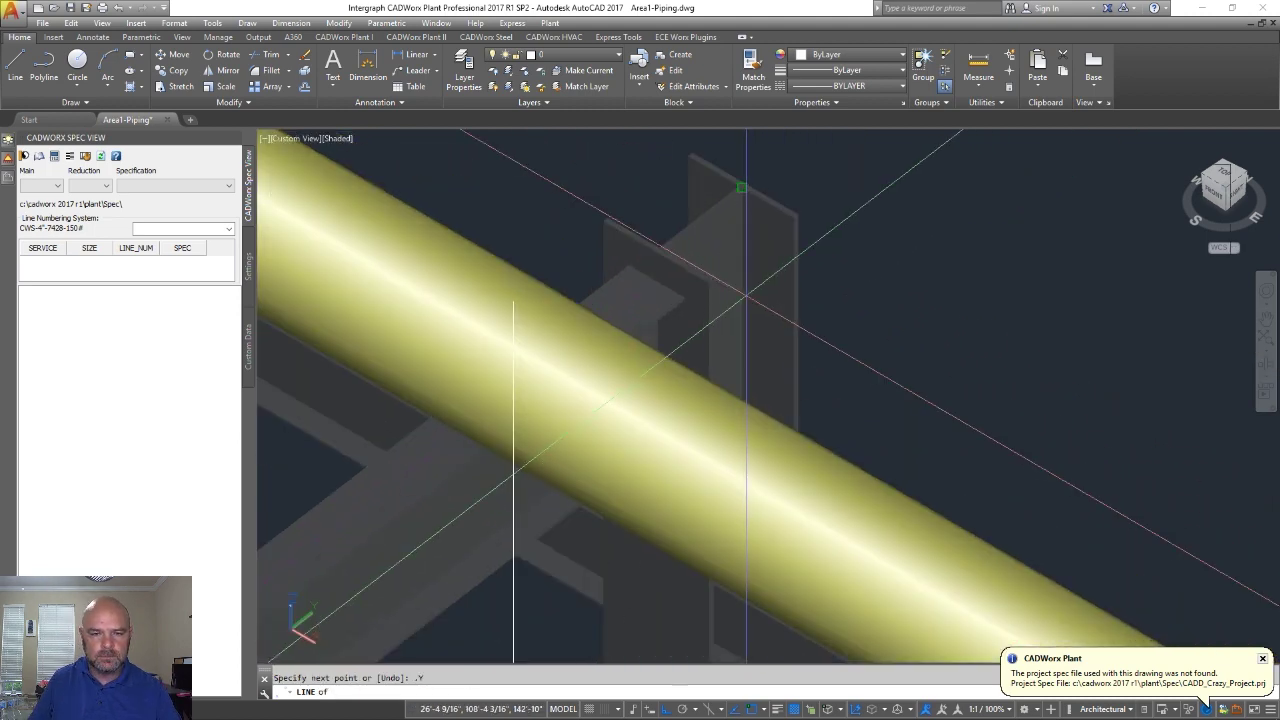
left_click(698, 219)
scroll(997, 398, "down", 3)
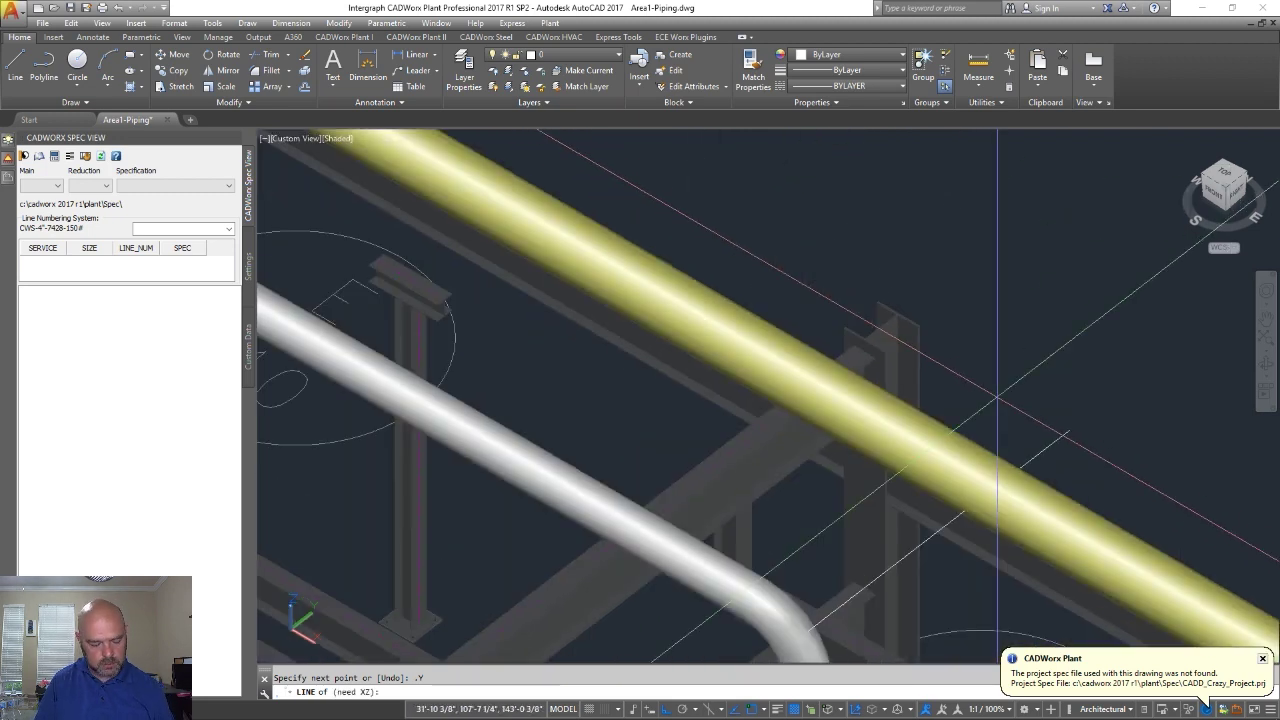
type("@")
key("Return")
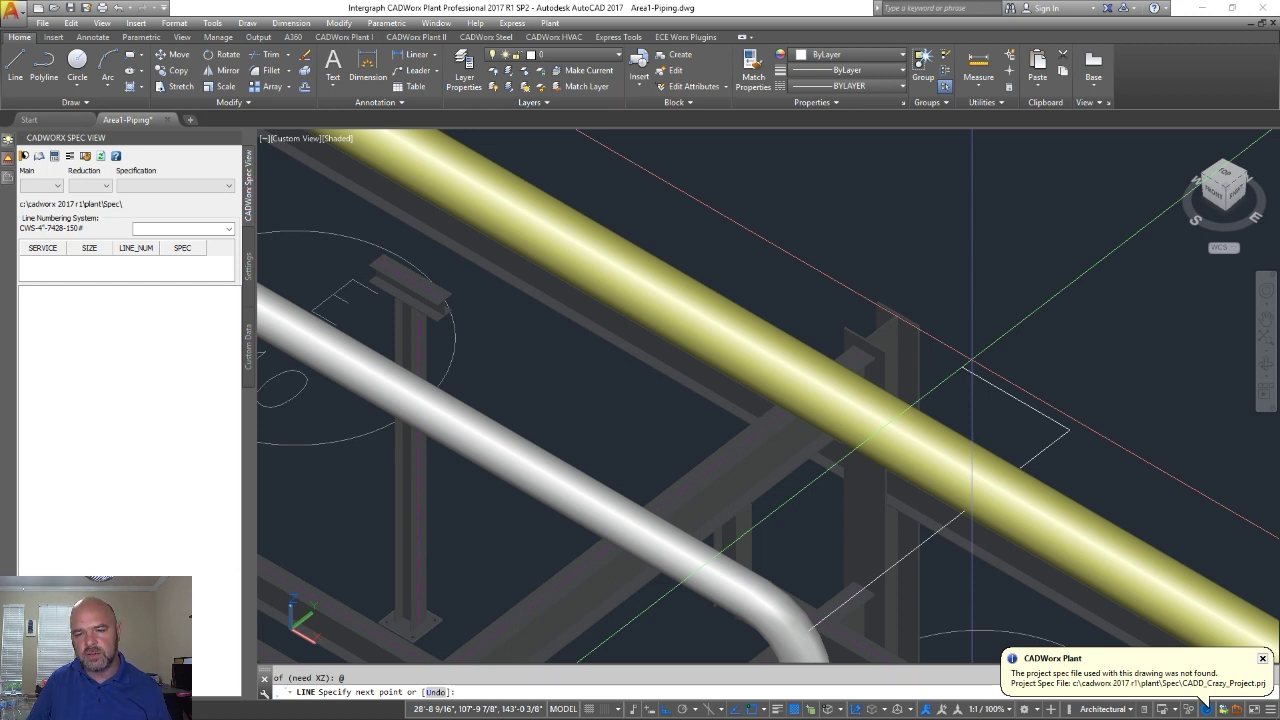
right_click(980, 354, "shift")
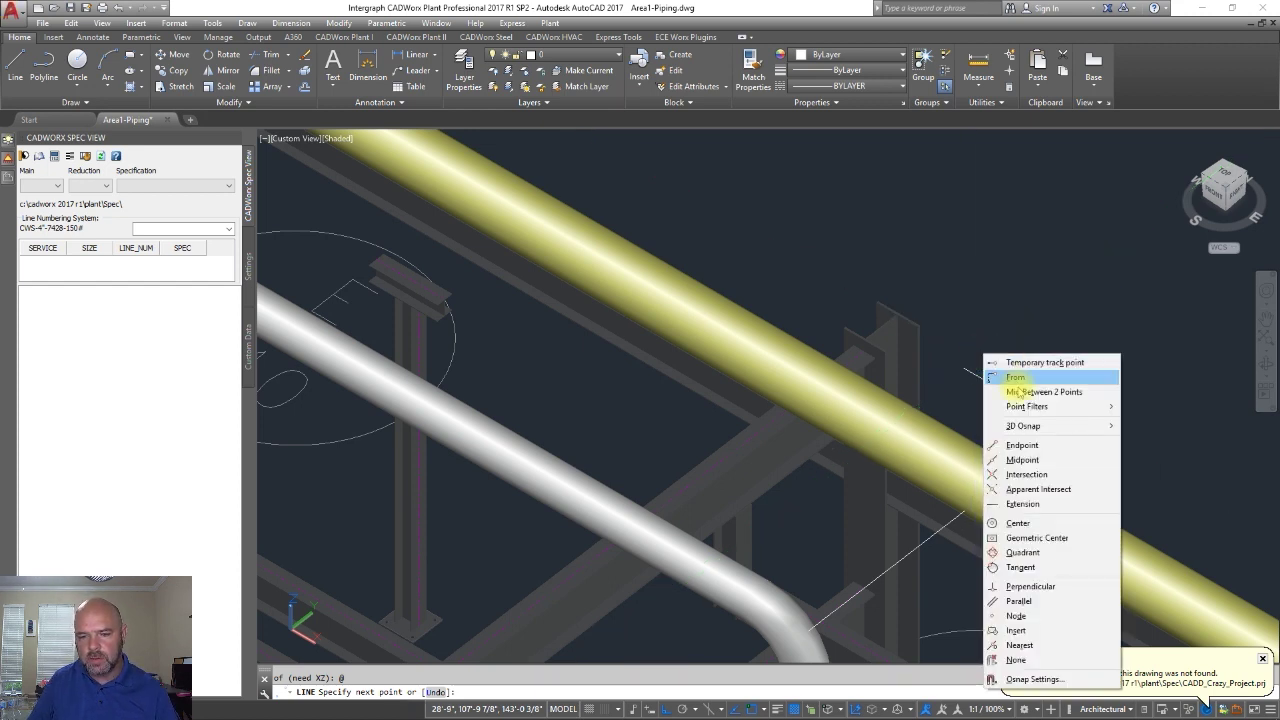
Add a segment using a .X filter on the steel point, then end the guide line.
mouse_move(1027, 409)
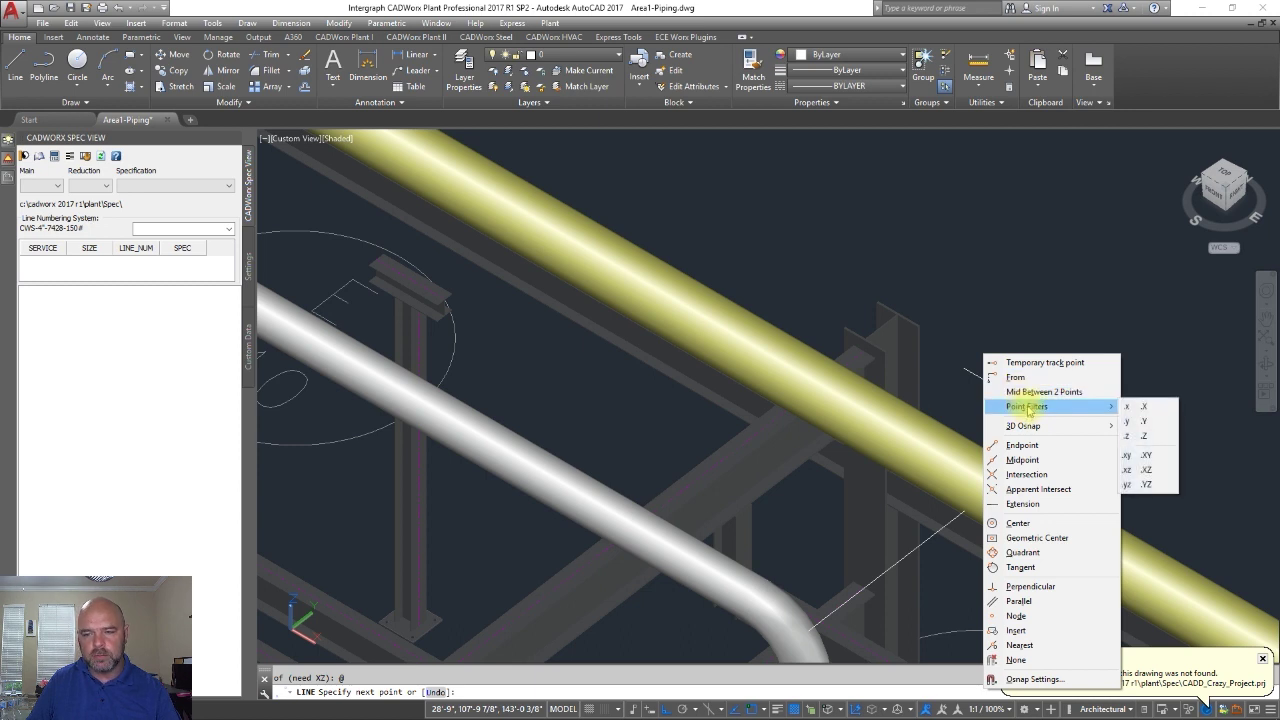
left_click(1161, 410)
scroll(880, 358, "up", 4)
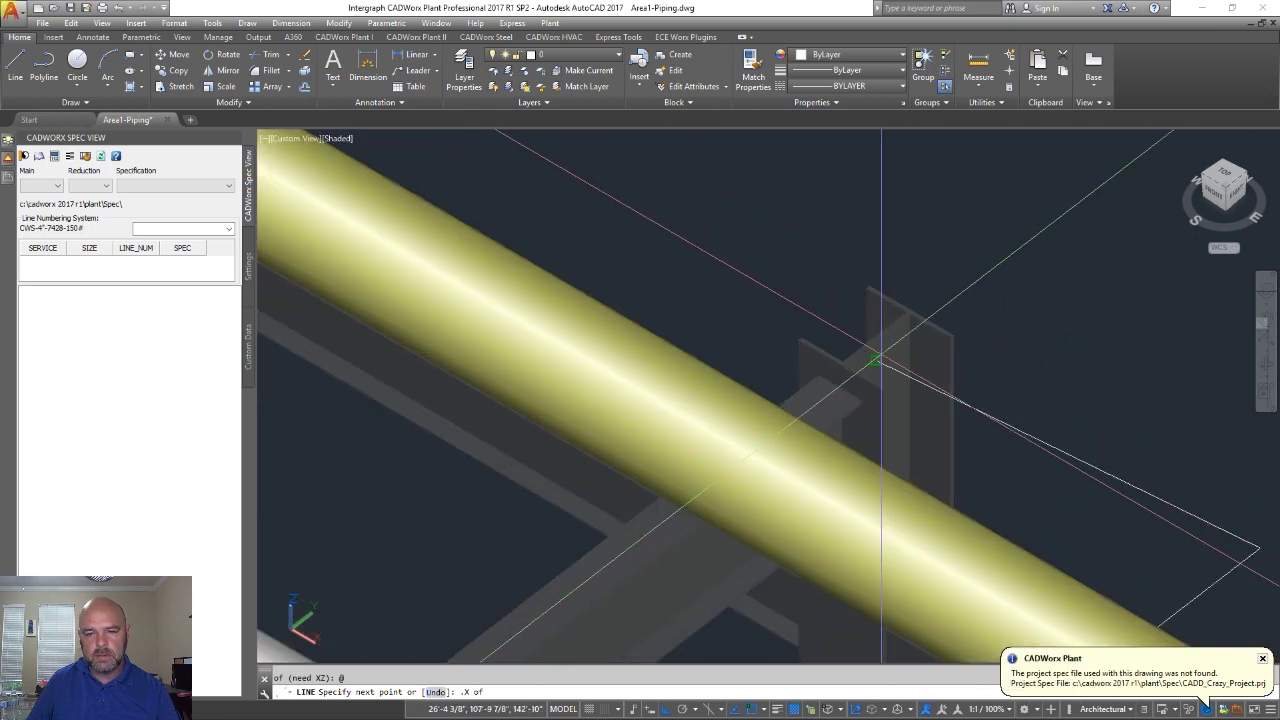
left_click(876, 338)
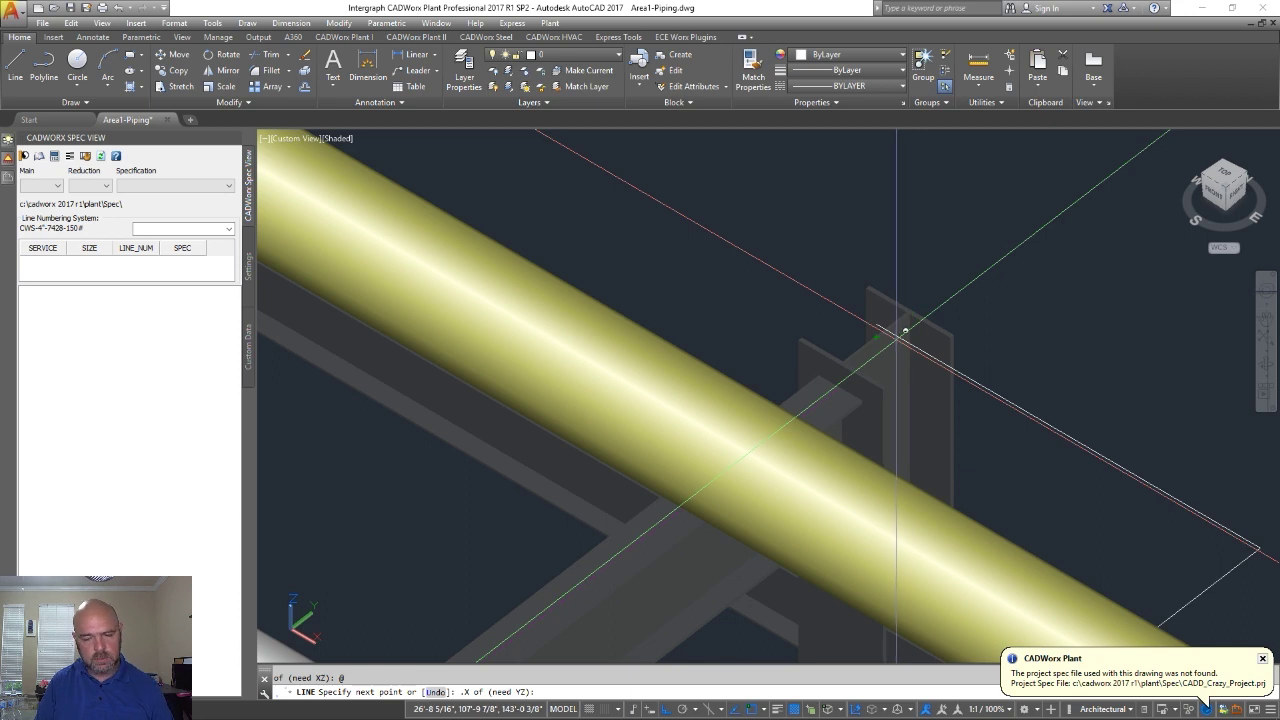
type("@")
key("Return")
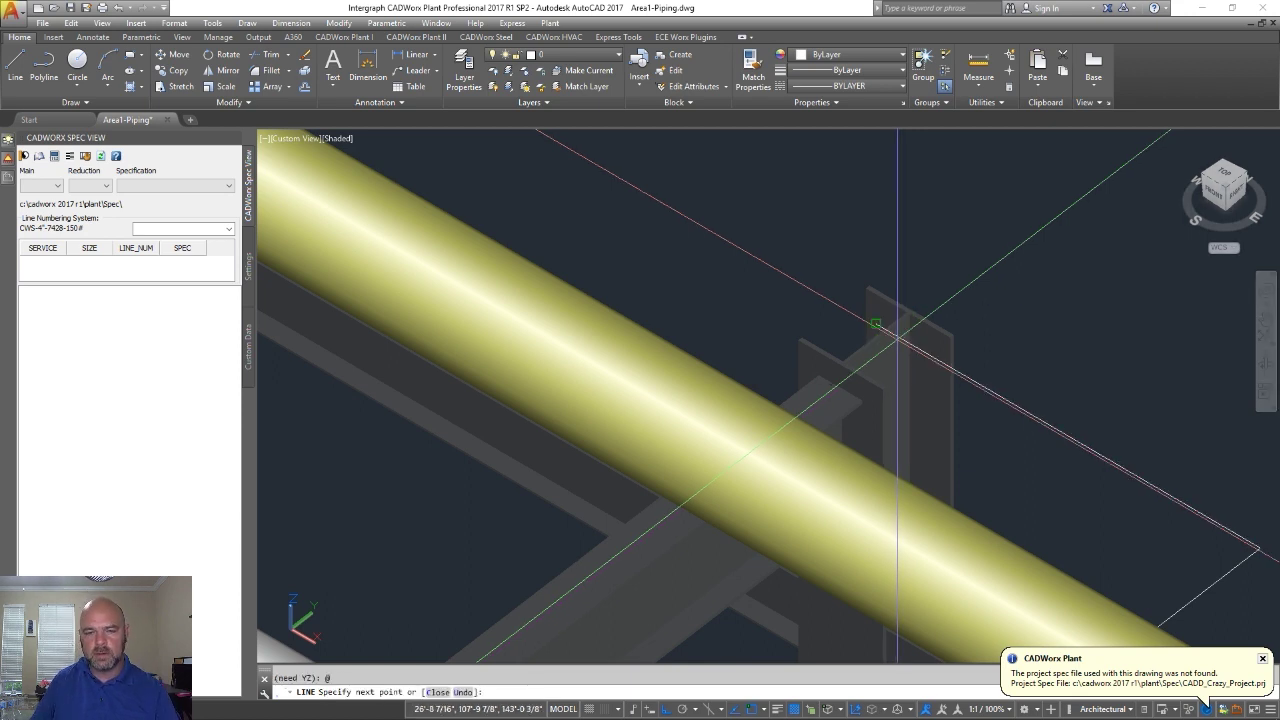
scroll(900, 334, "down", 3)
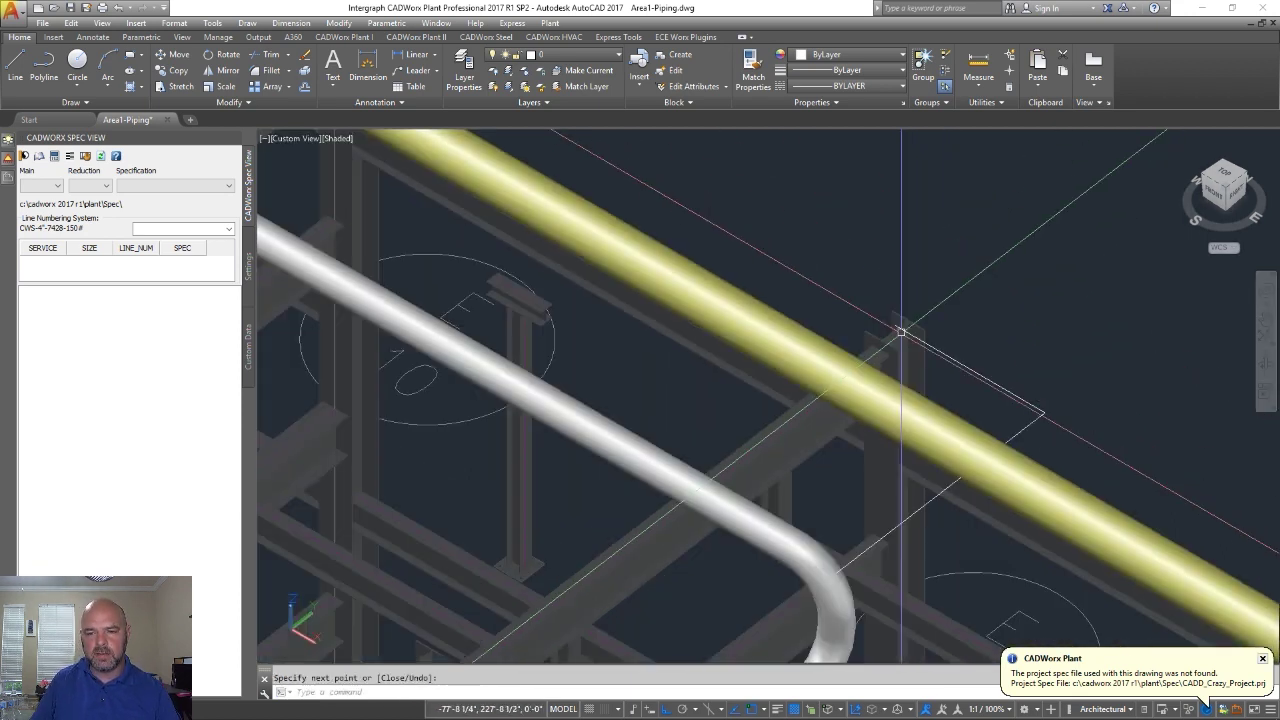
scroll(900, 366, "up", 4)
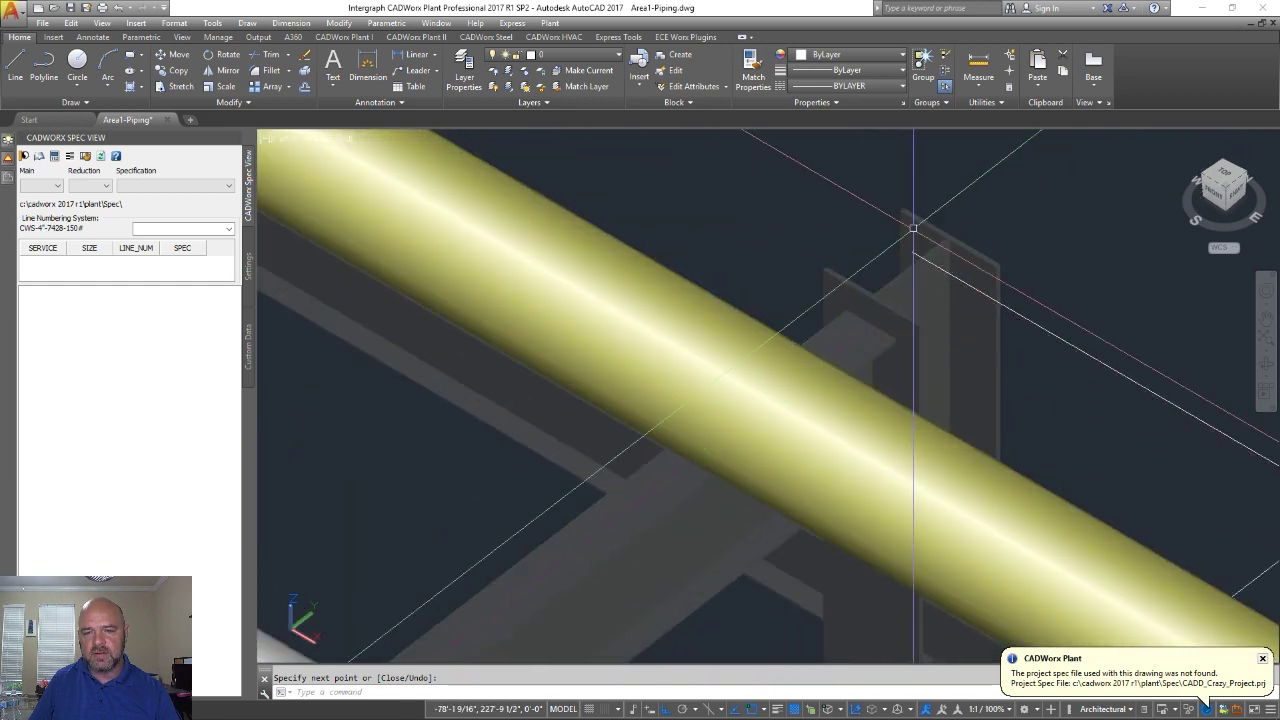
scroll(930, 275, "down", 4)
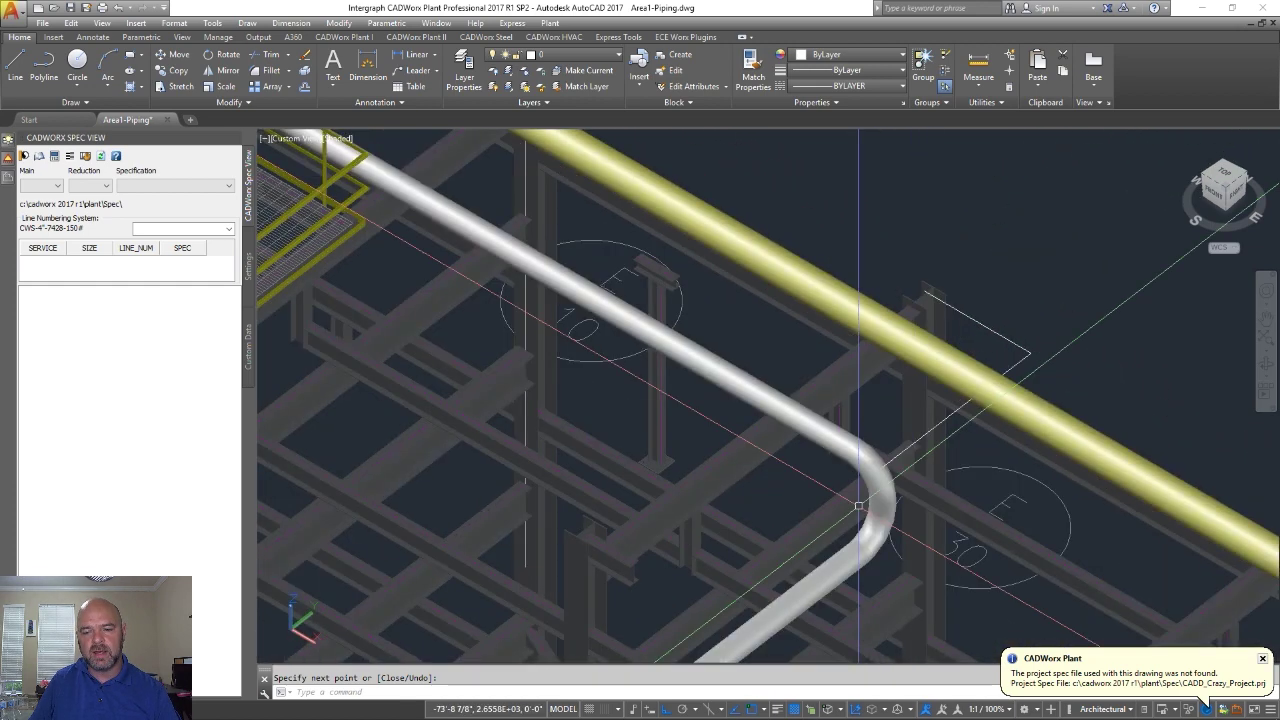
key("Escape")
Re-pick the elbow's two Isogen reference points at the column and confirm both dialogs.
left_click(868, 455)
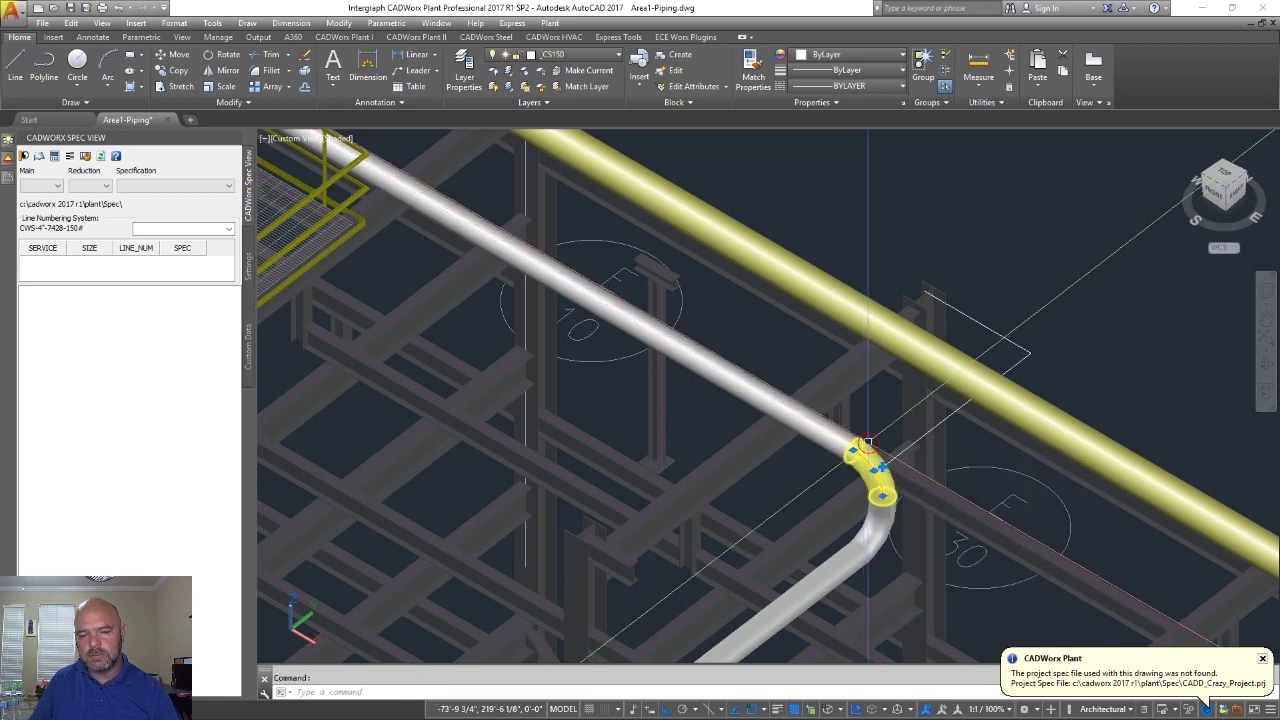
double_click(868, 441)
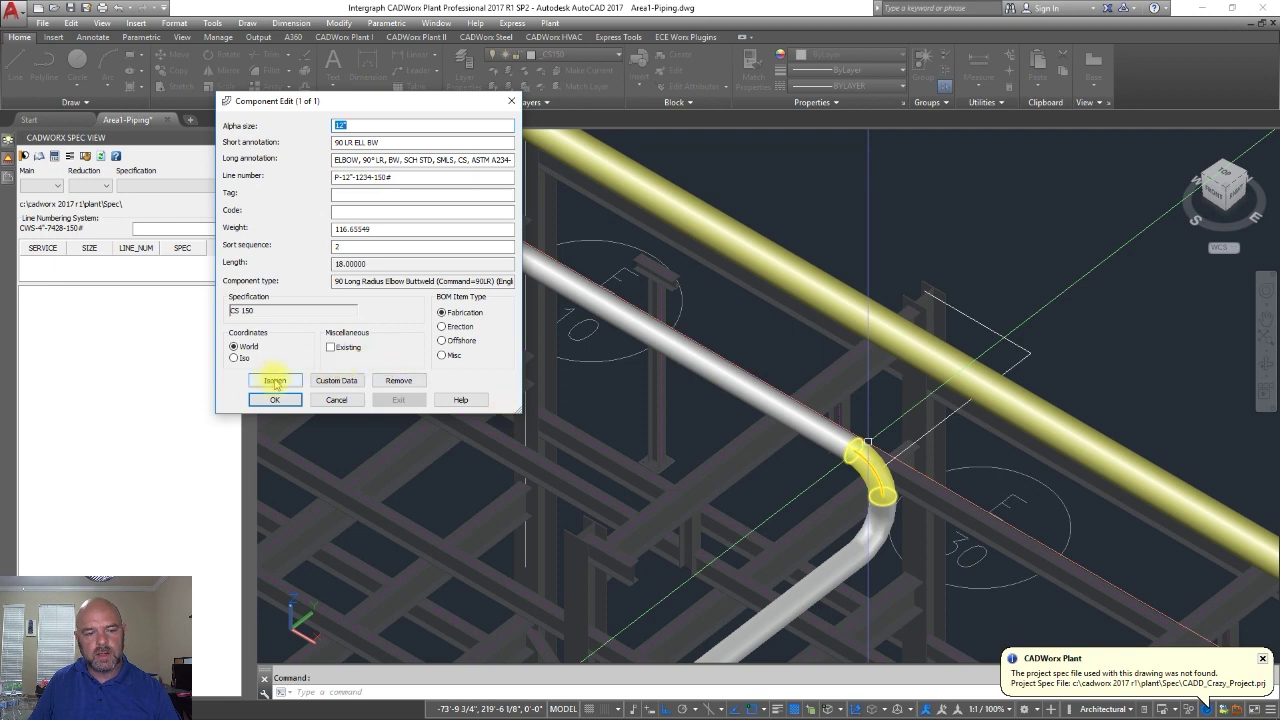
left_click(274, 381)
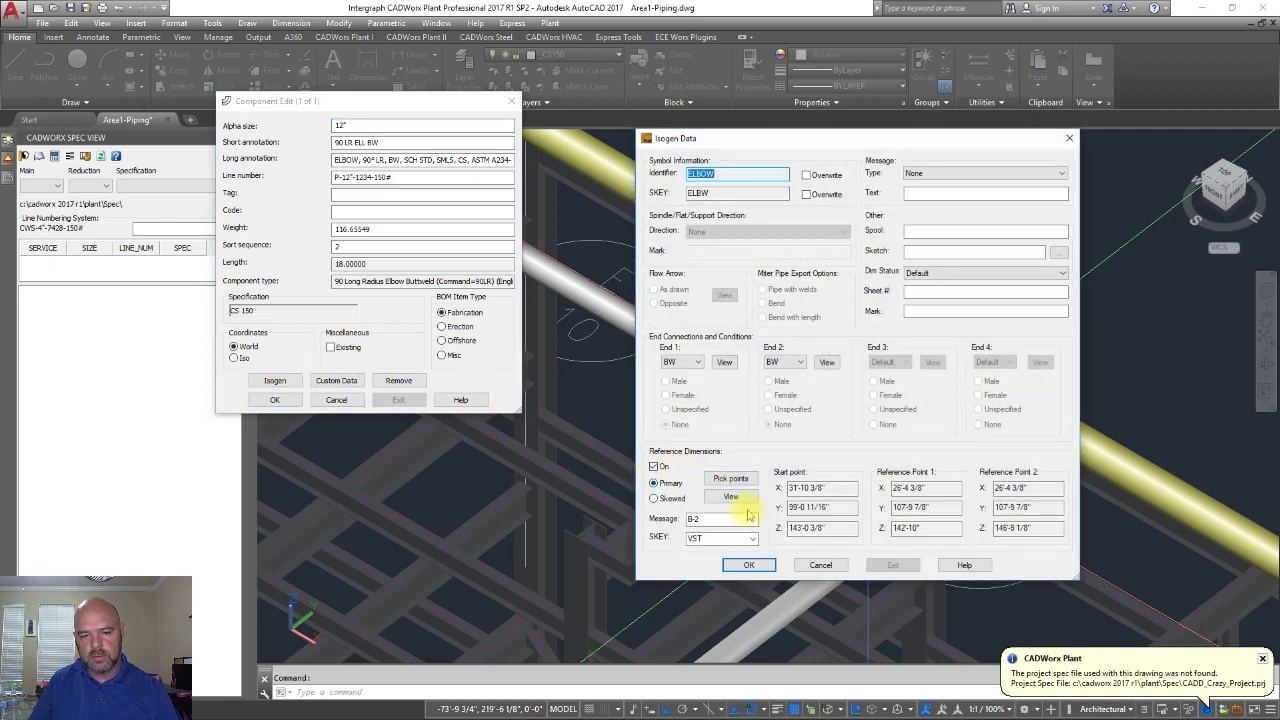
left_click(731, 479)
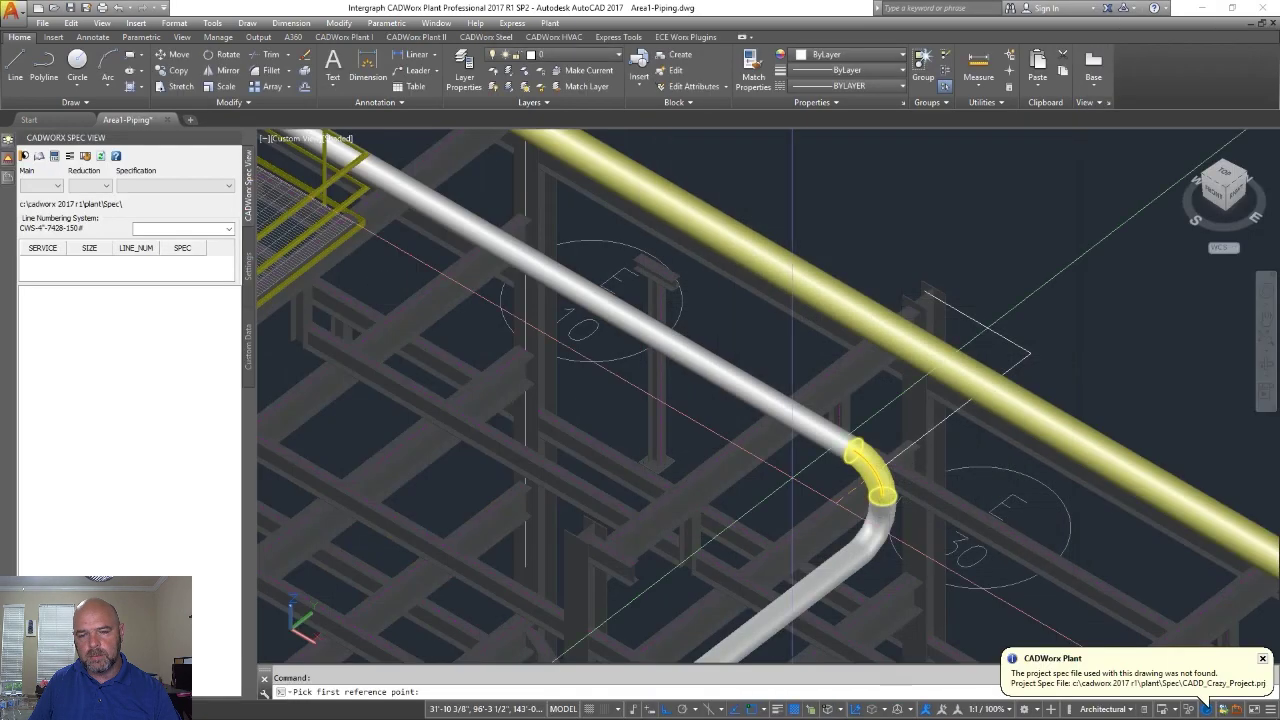
scroll(878, 283, "up", 5)
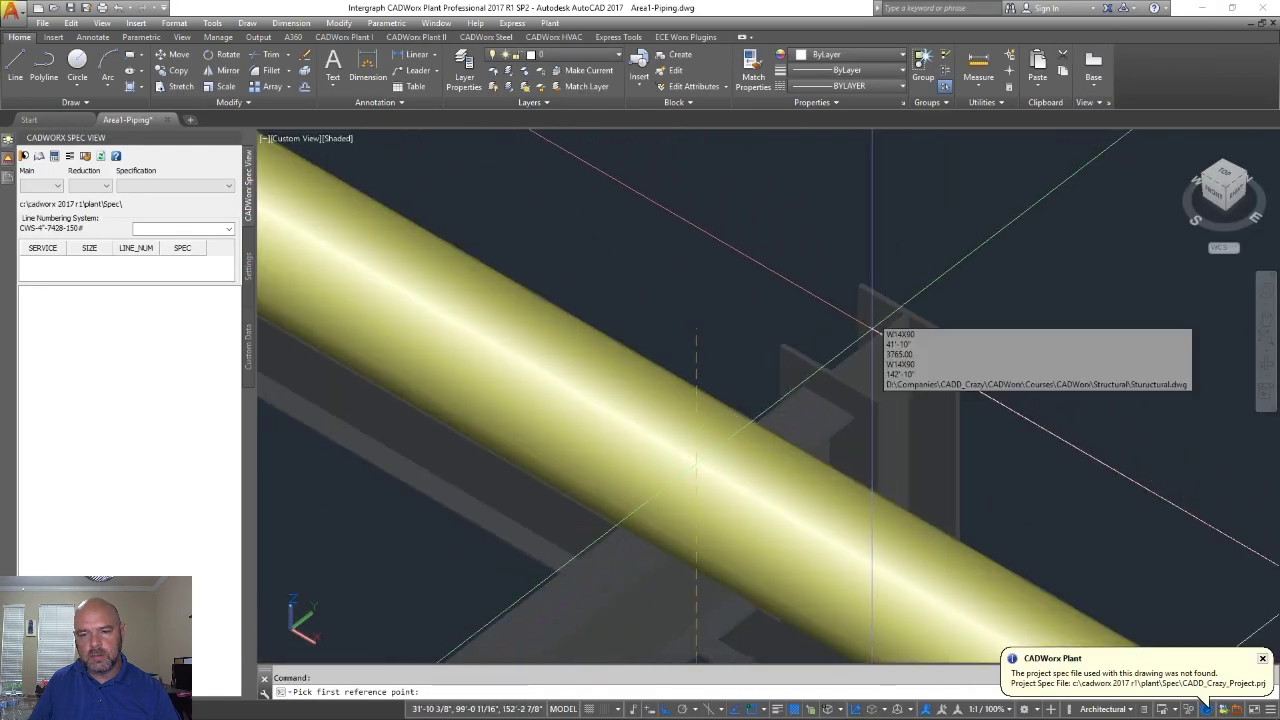
left_click(869, 327)
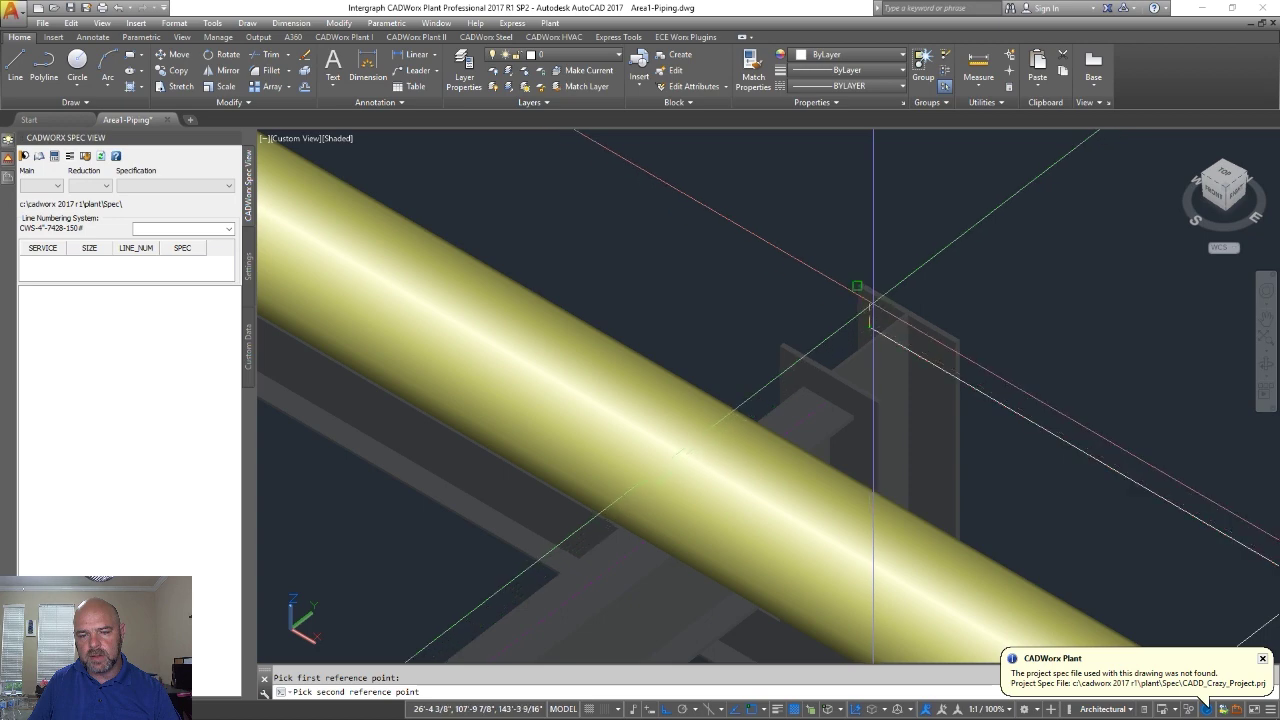
left_click(872, 182)
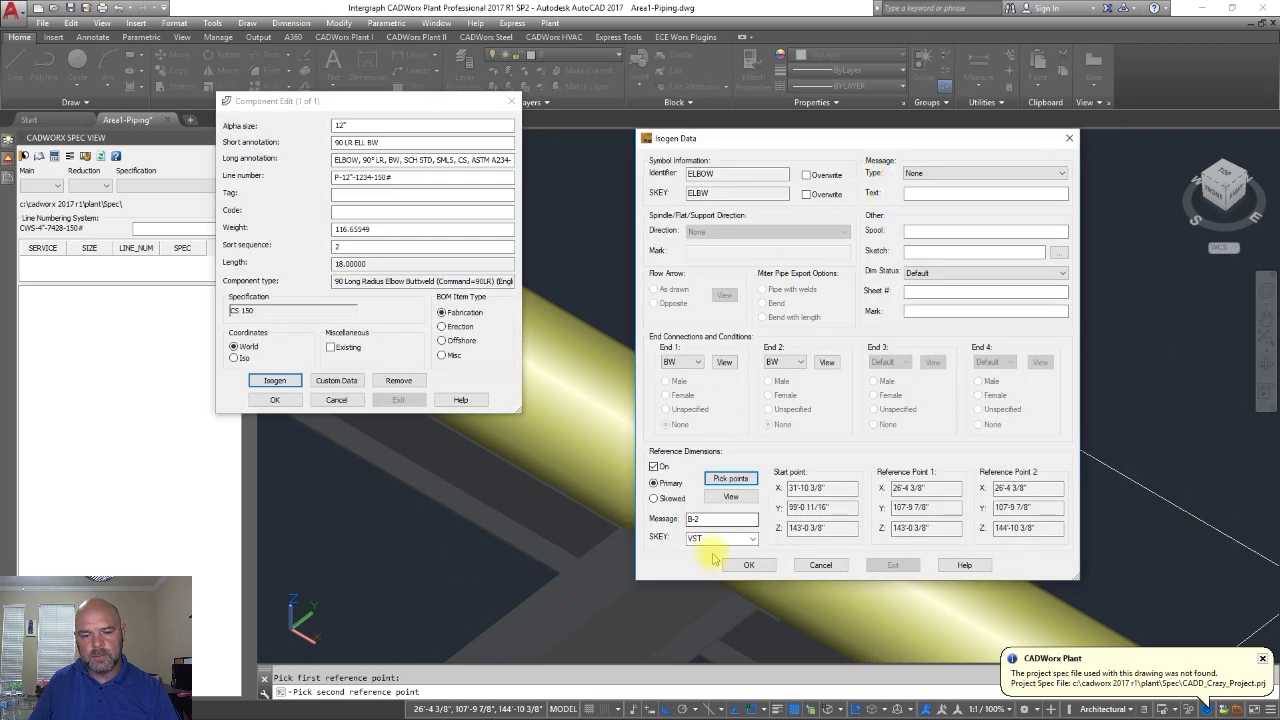
left_click(749, 565)
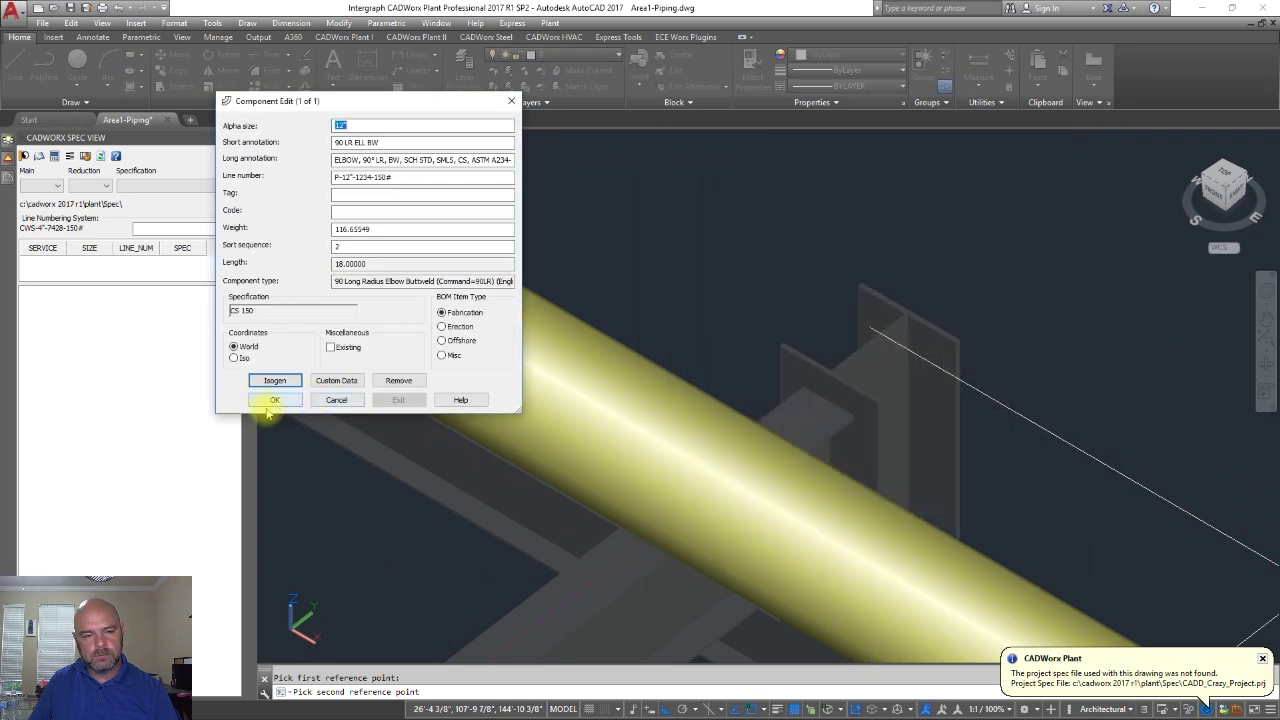
left_click(272, 398)
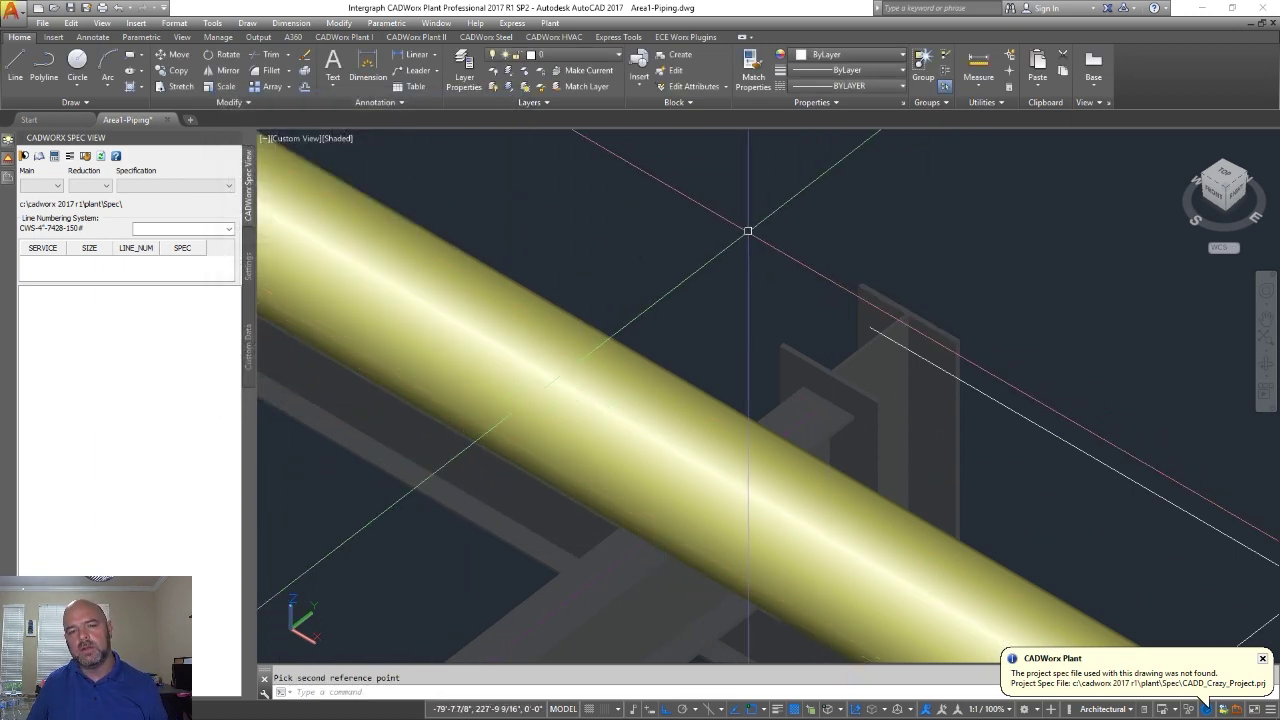
Switch to the P-12_-1234-150#-V2.DWG isometric to review the Column B-2 dimensions.
key("alt+Tab")
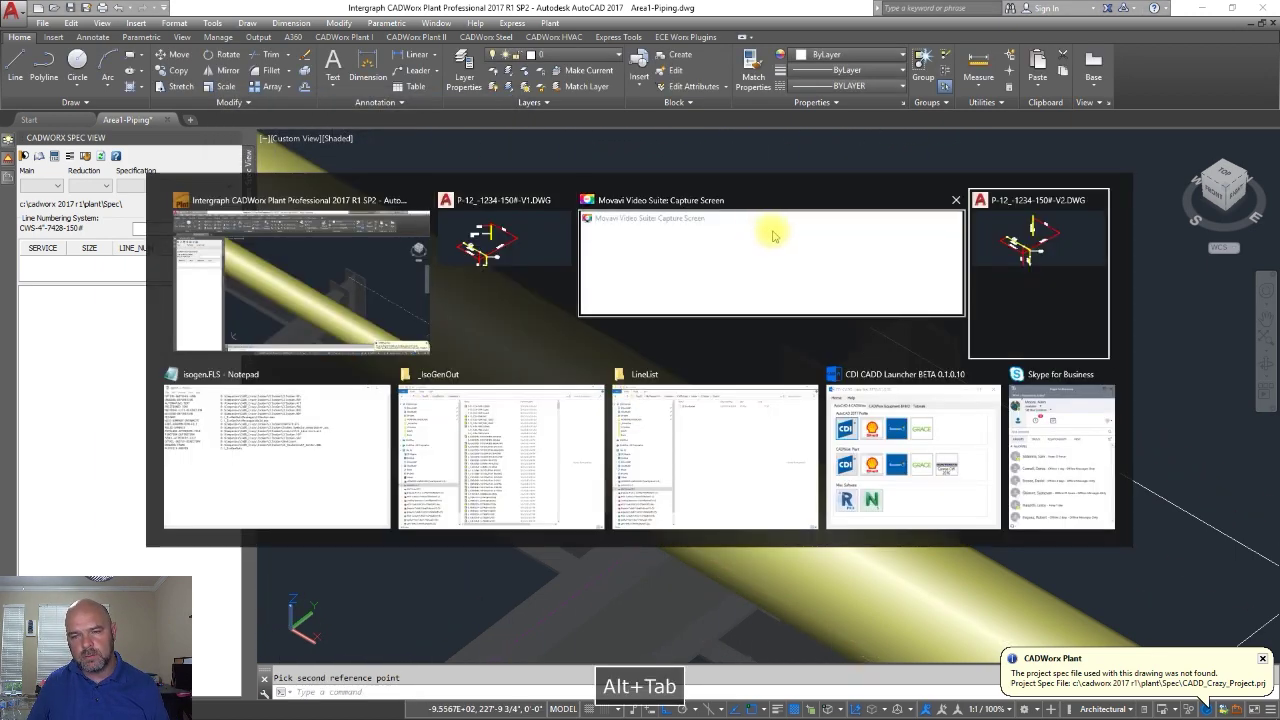
key("alt+Tab")
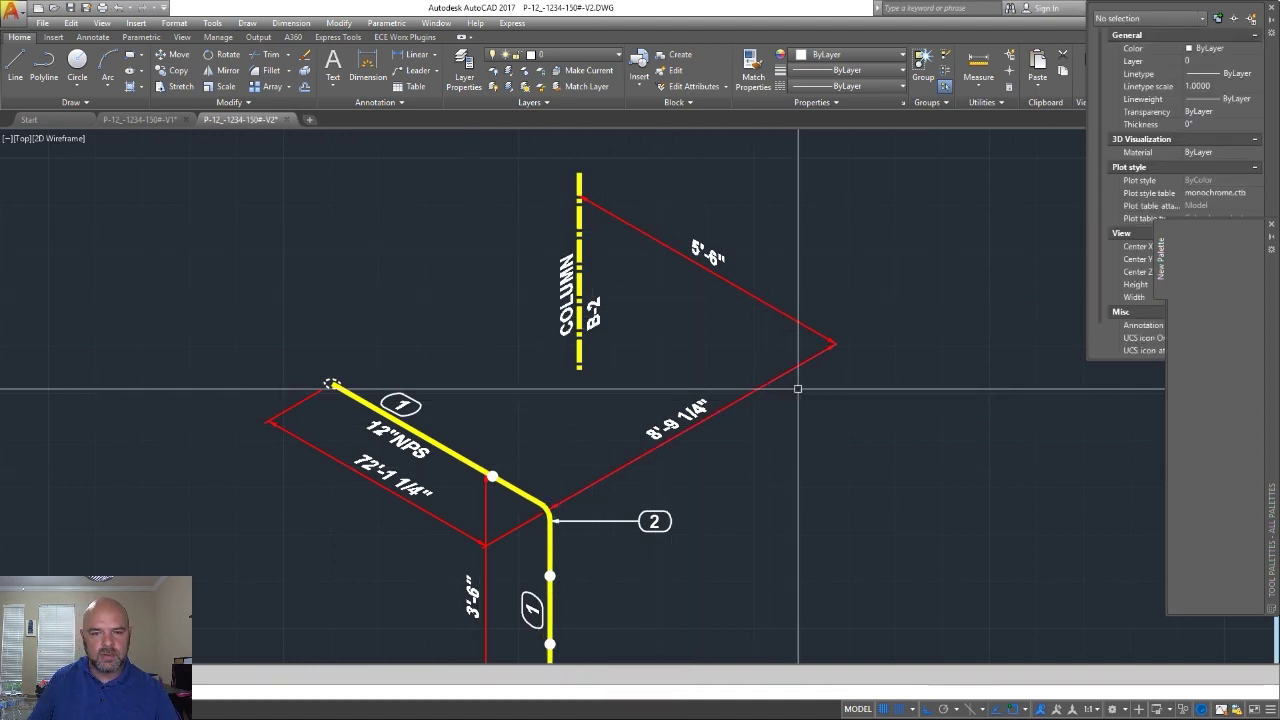